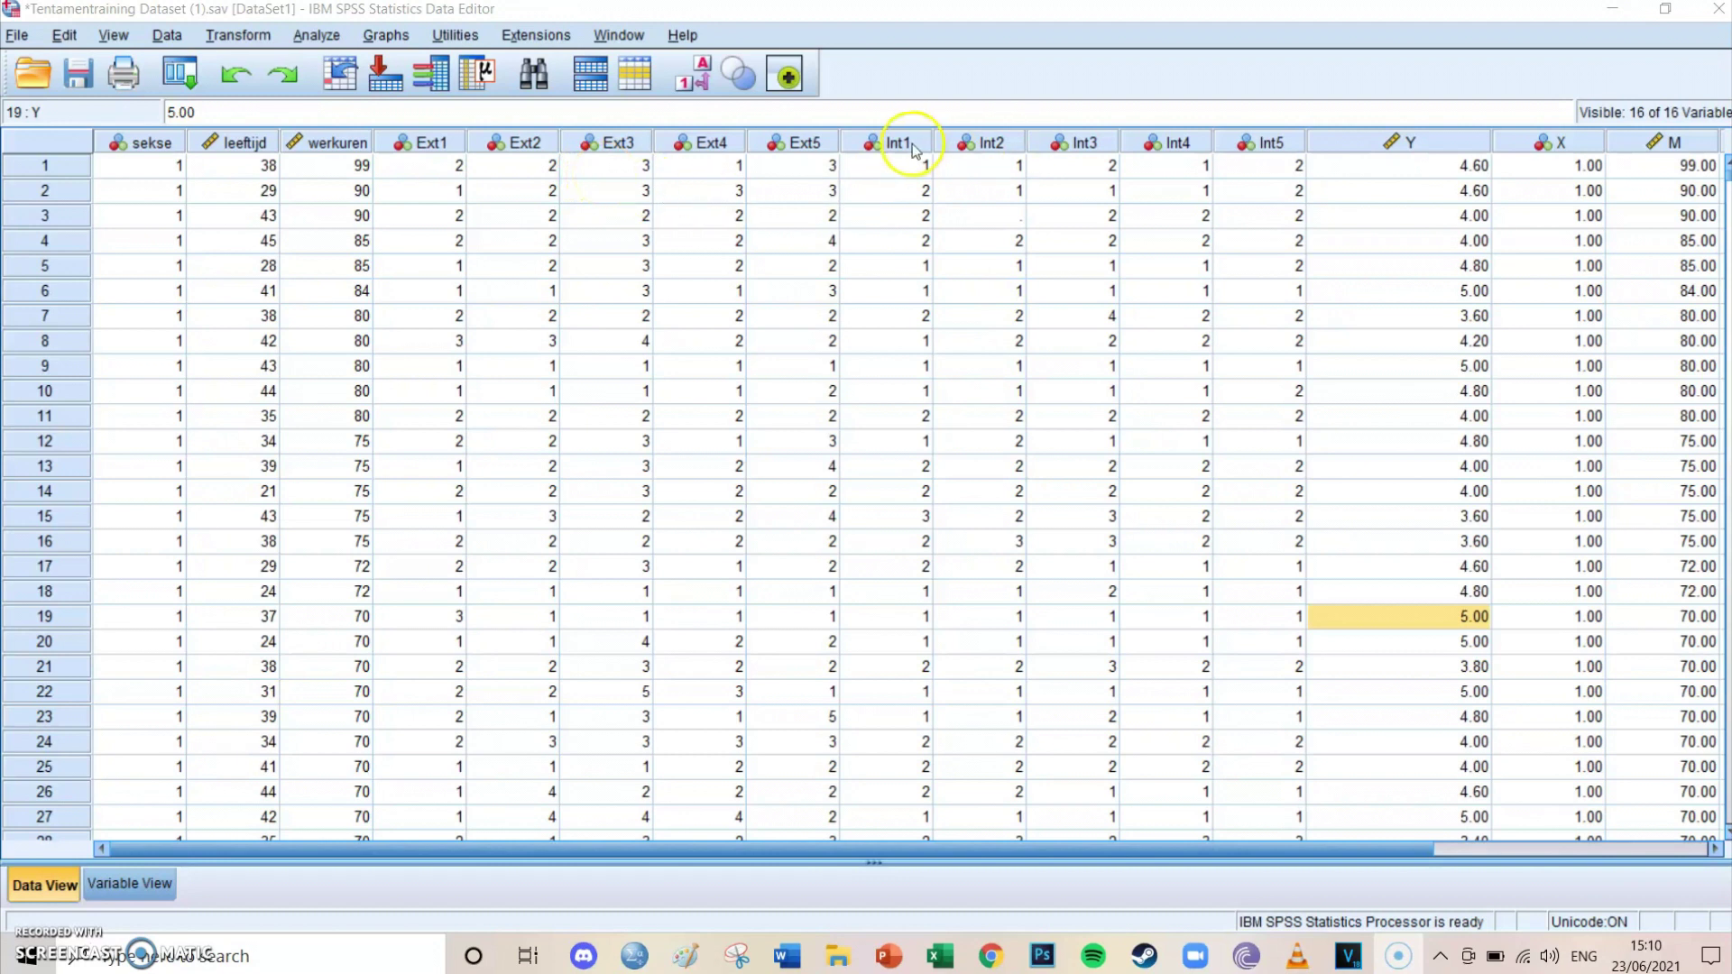
Examine the Int1 to Int5 and Ext1 to Ext5 item columns in the dataset.
{"action": "left_click", "coordinate": [902, 172]}
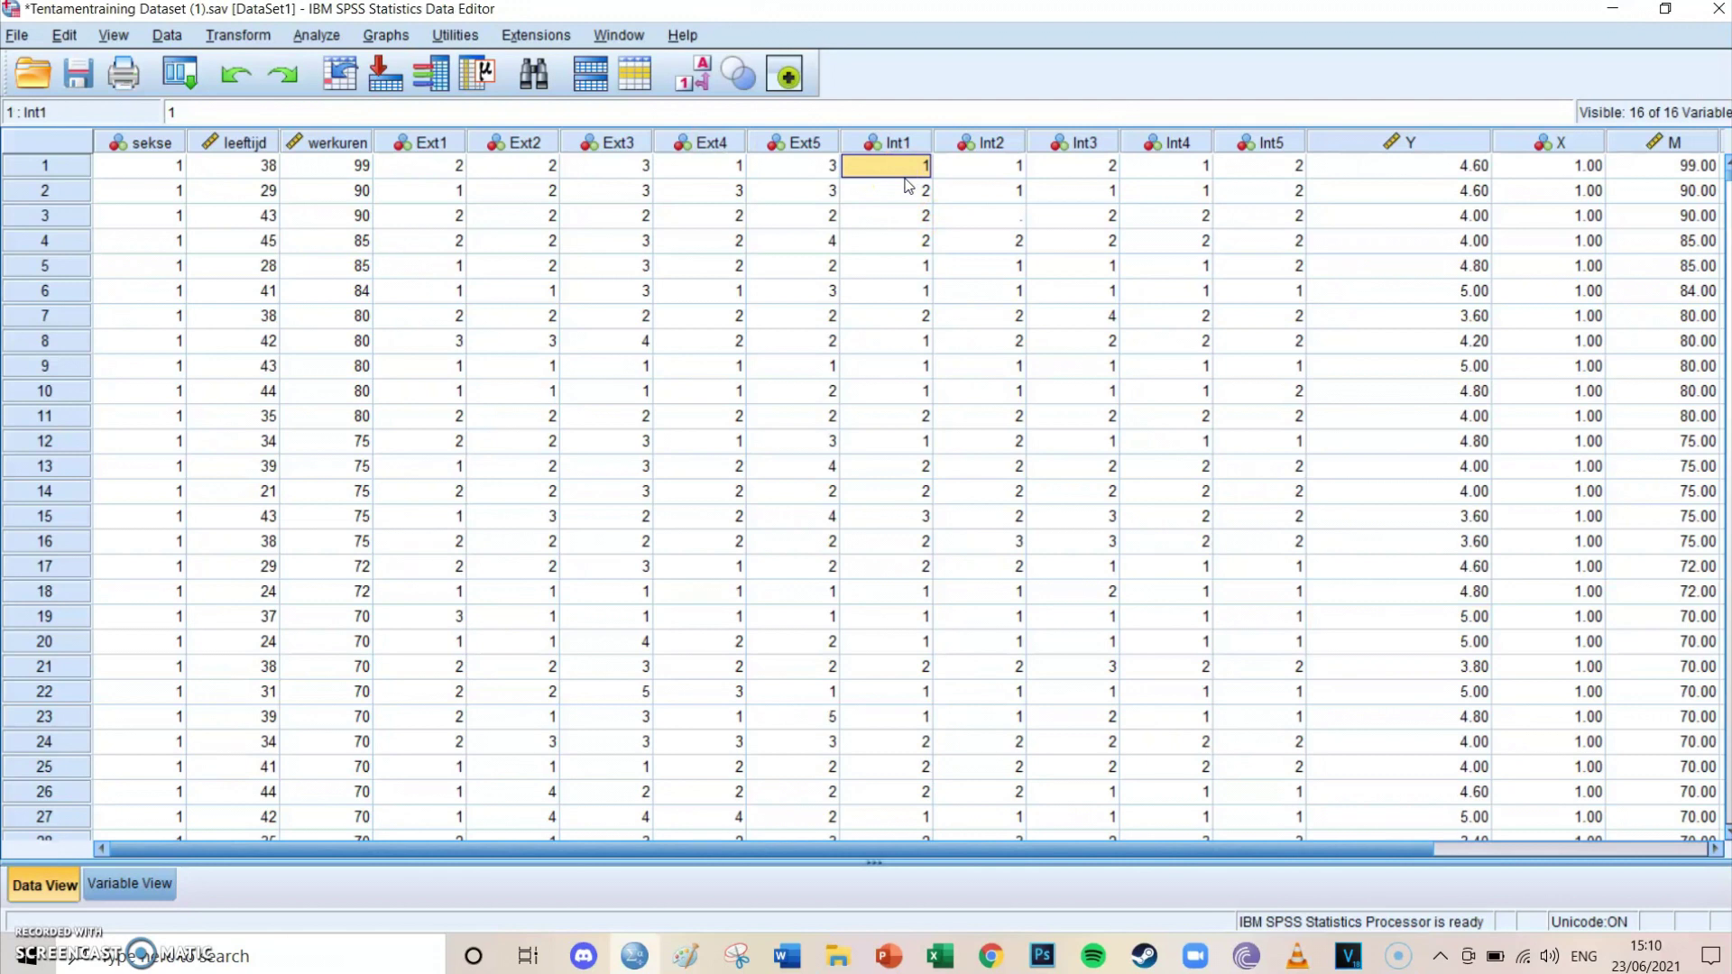
{"action": "left_click", "coordinate": [1286, 161]}
{"action": "mouse_move", "coordinate": [1286, 161]}
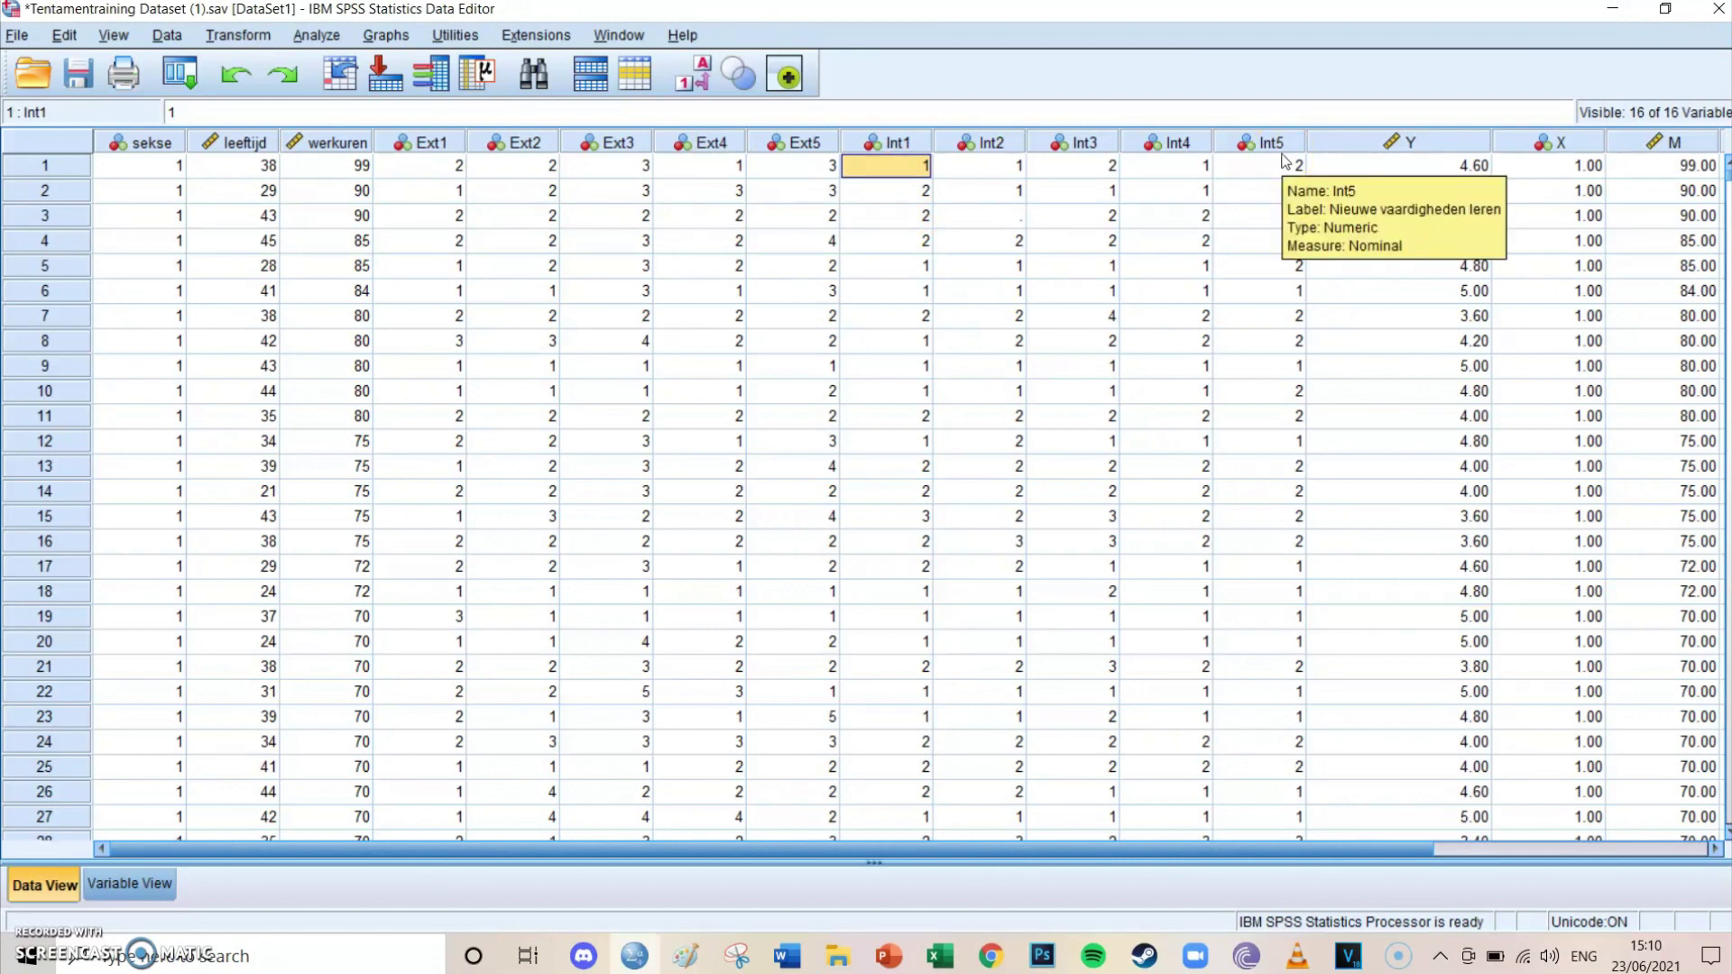
{"action": "left_click", "coordinate": [1262, 287]}
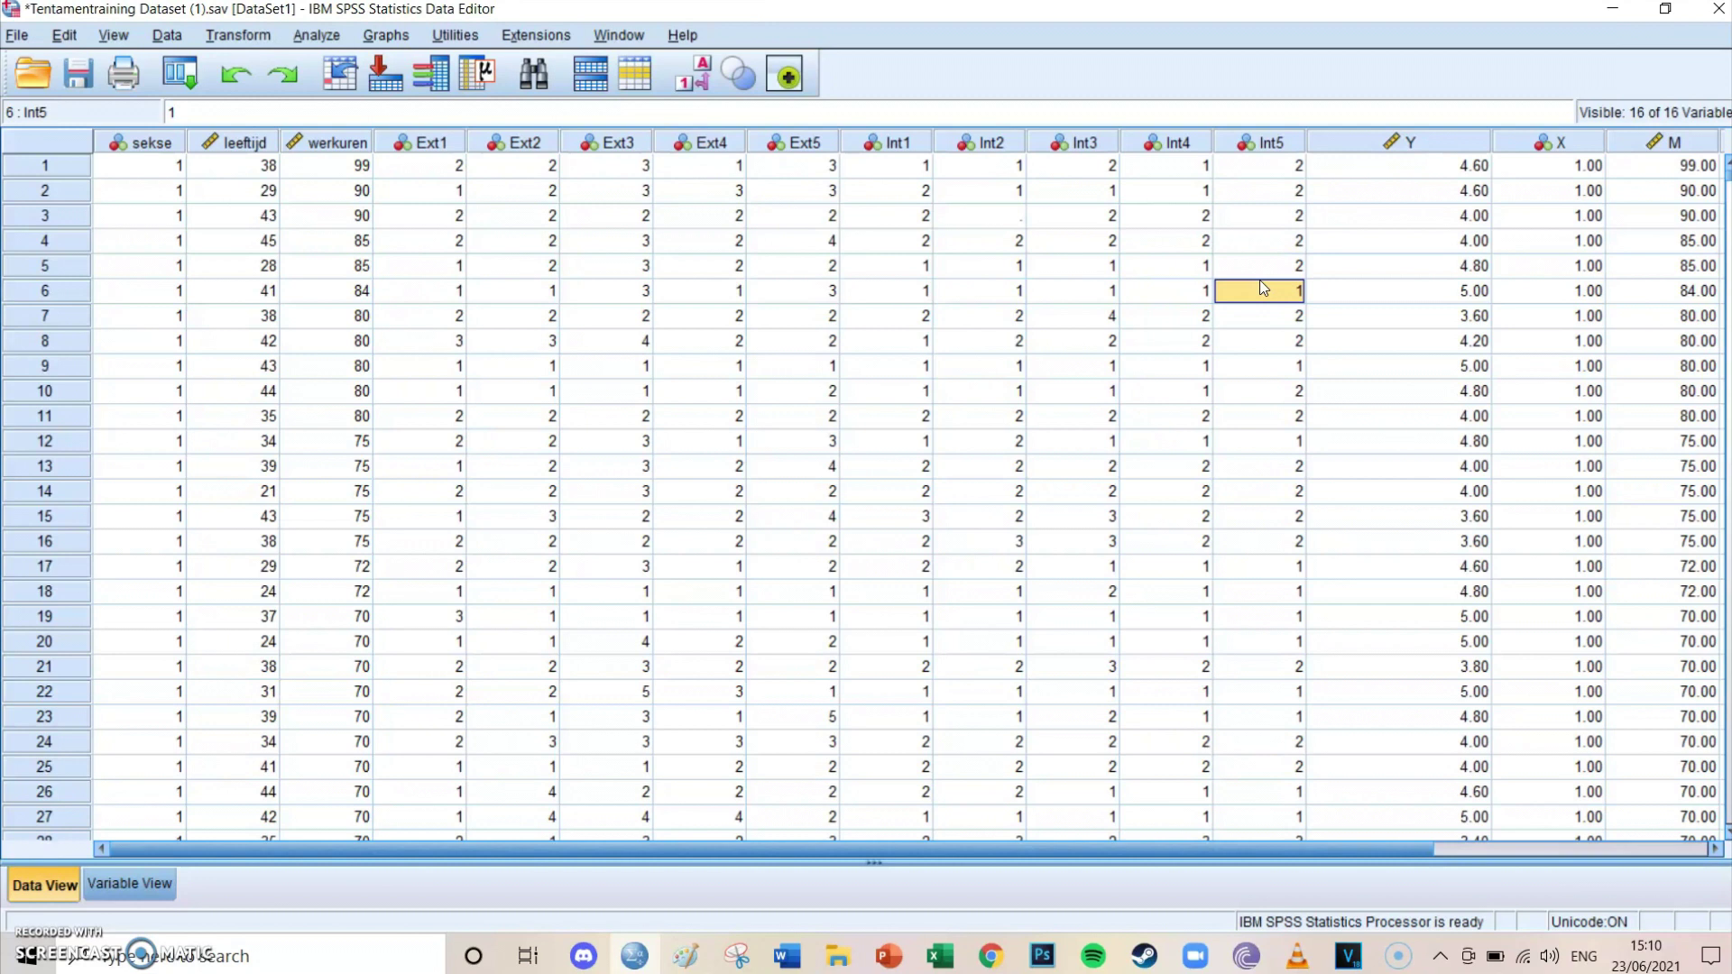
{"action": "left_click", "coordinate": [774, 363]}
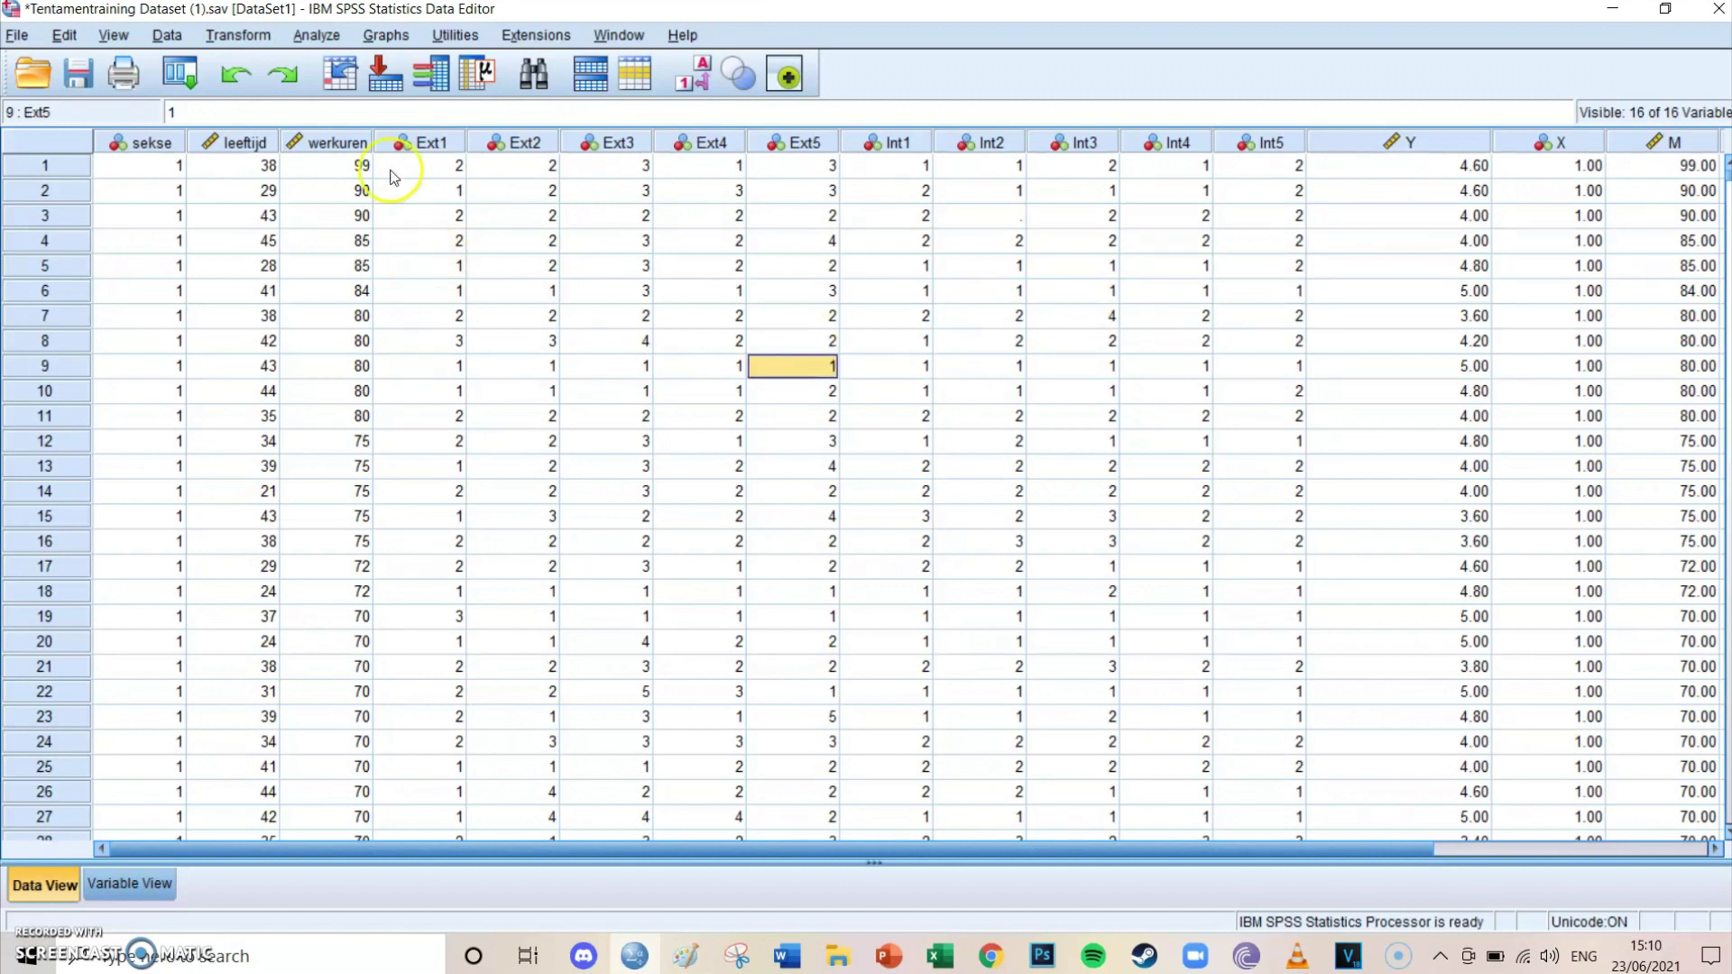
Open a factor analysis and check that Ext1 to Ext5 and Int1 to Int5 are the analysed variables.
{"action": "left_click", "coordinate": [321, 38]}
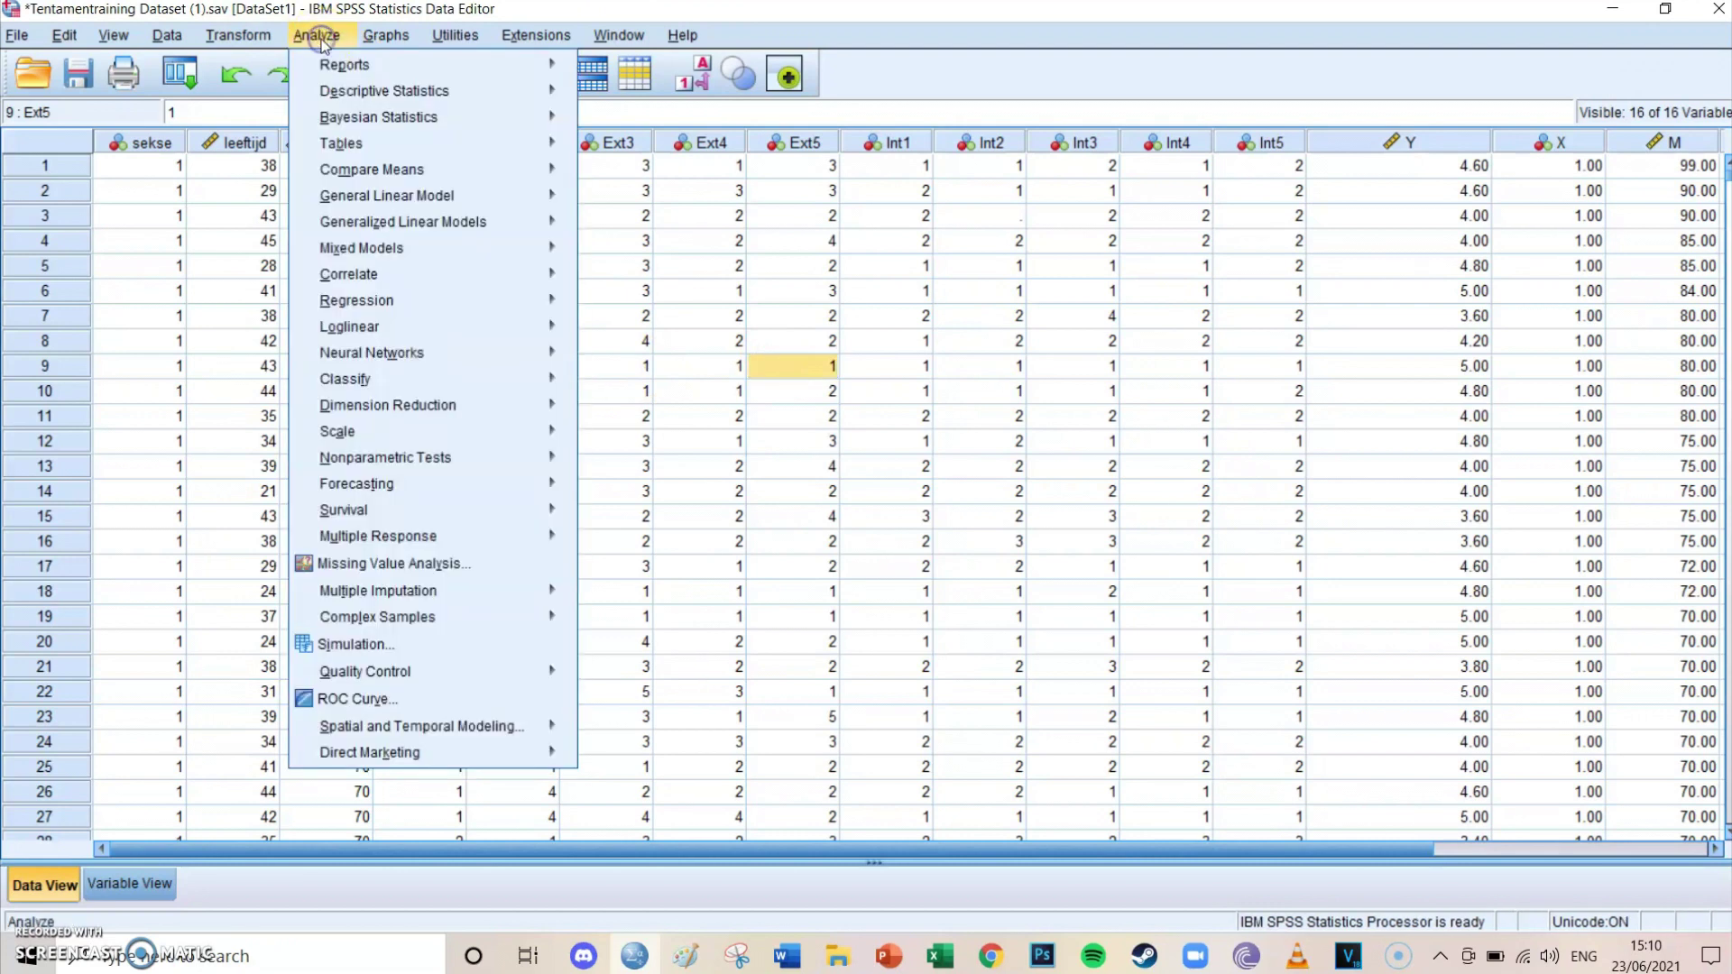
{"action": "mouse_move", "coordinate": [475, 412]}
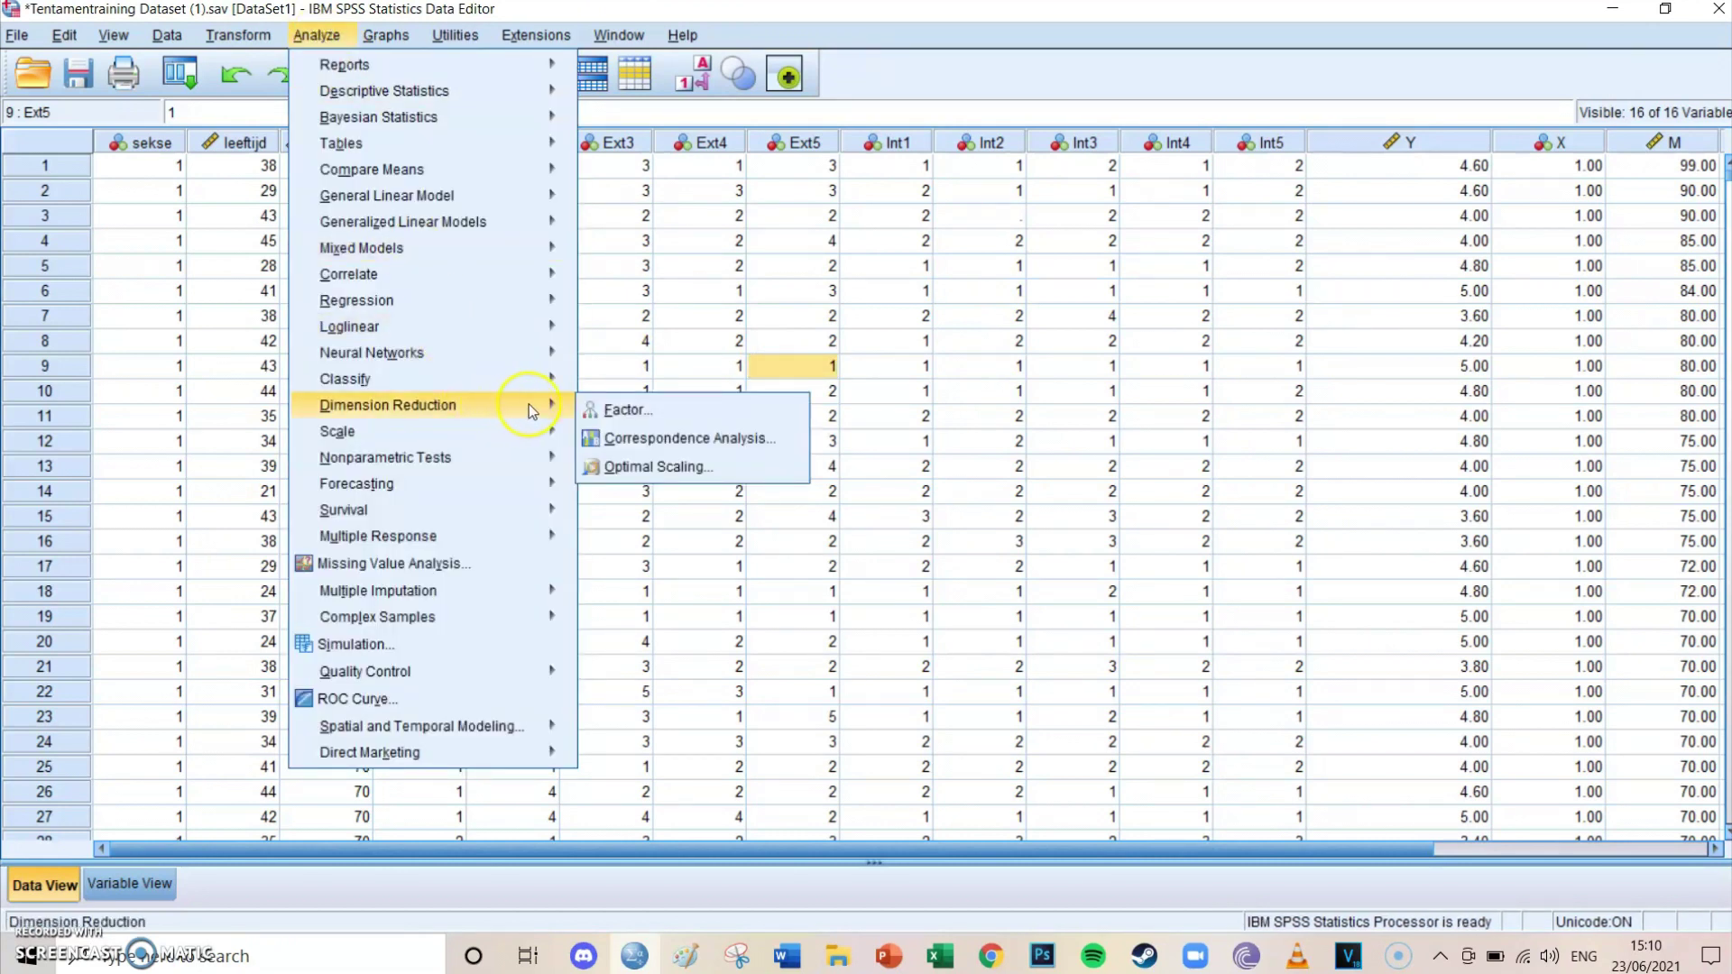
{"action": "left_click", "coordinate": [620, 411]}
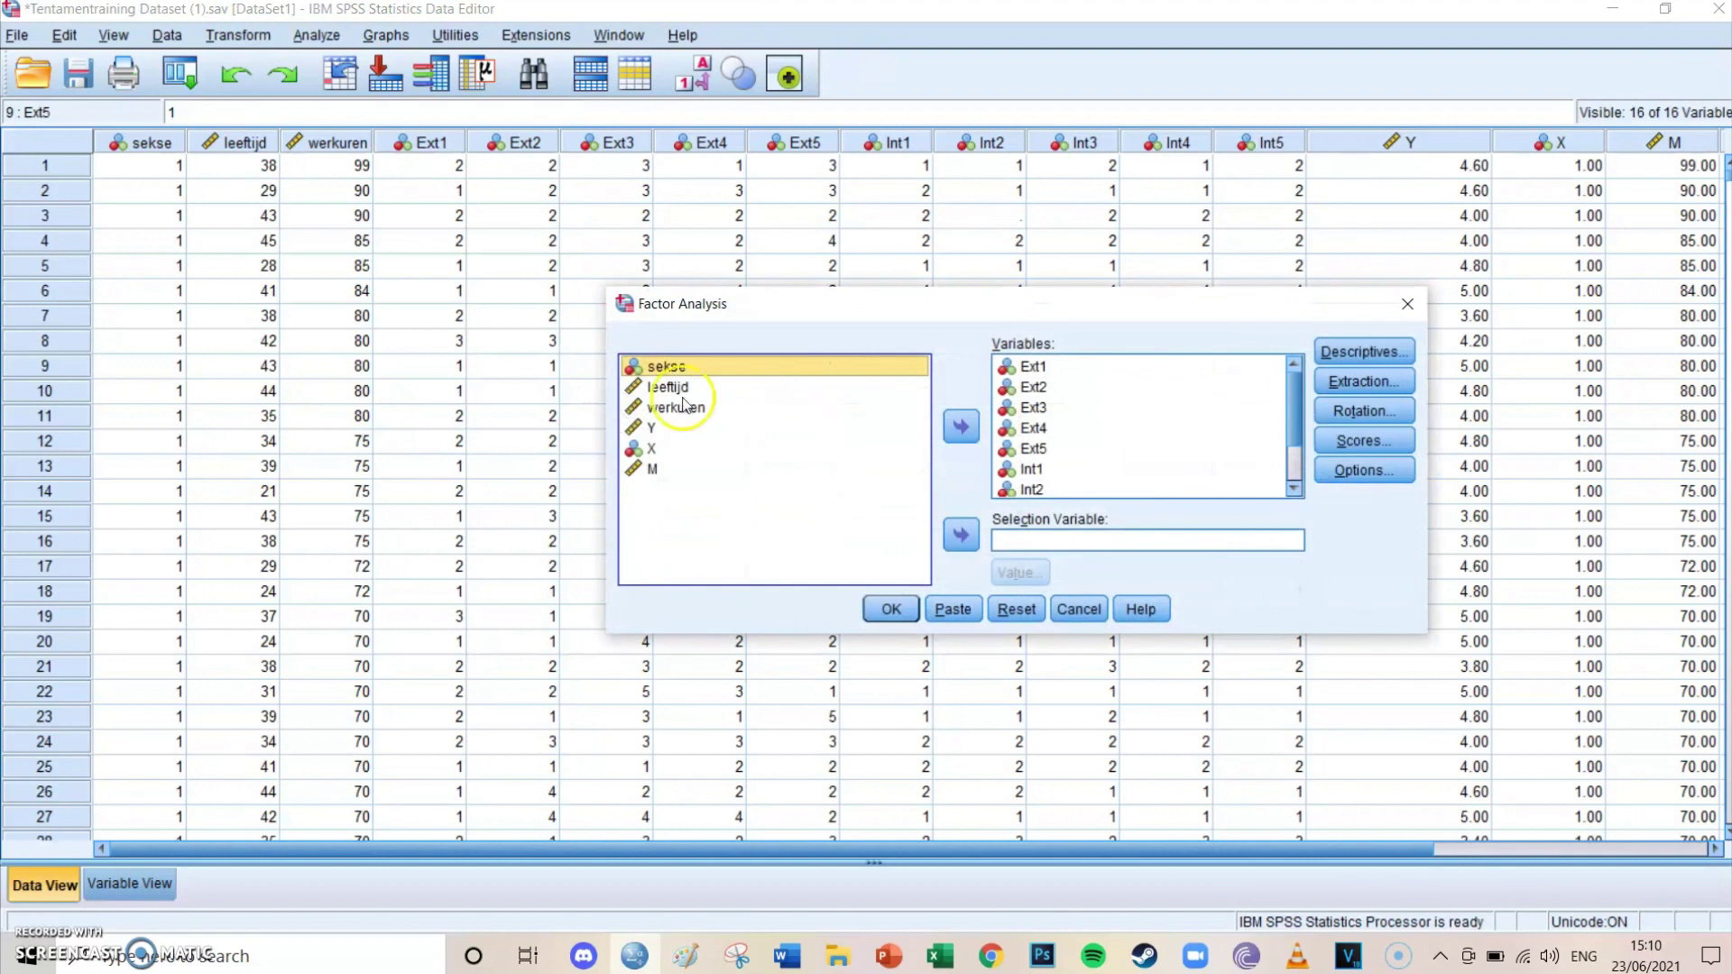
{"action": "scroll", "coordinate": [1109, 437], "scroll_direction": "down", "scroll_amount": 1}
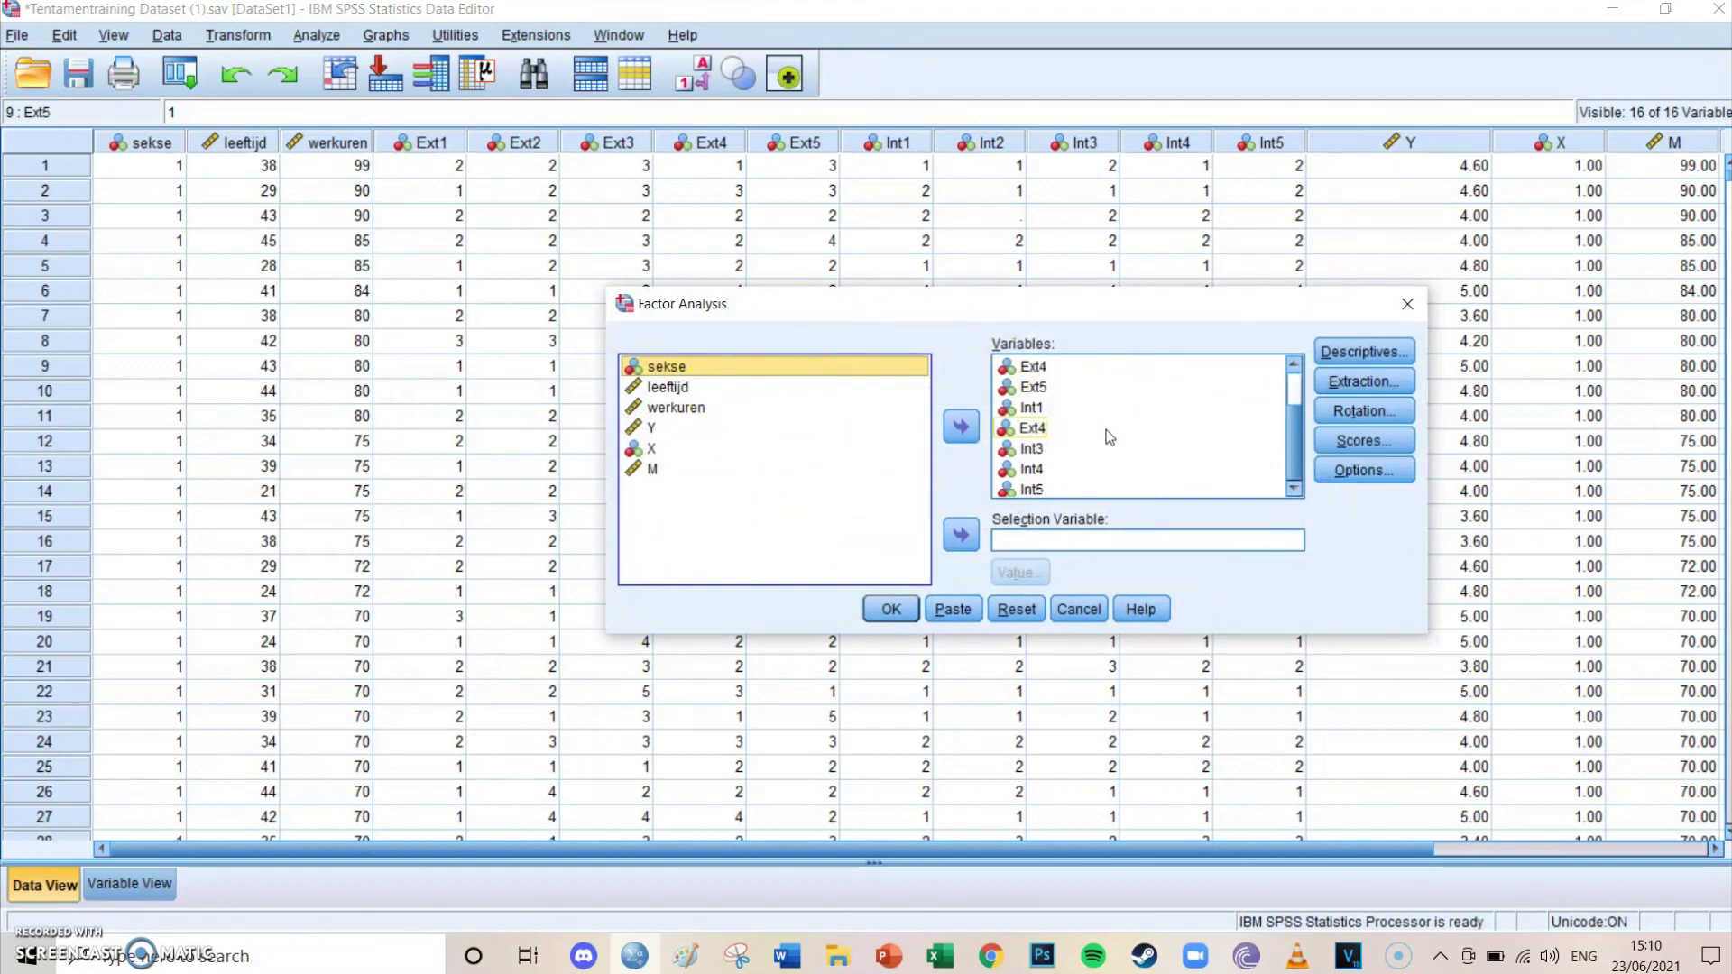
{"action": "scroll", "coordinate": [1095, 371], "scroll_direction": "up", "scroll_amount": 1}
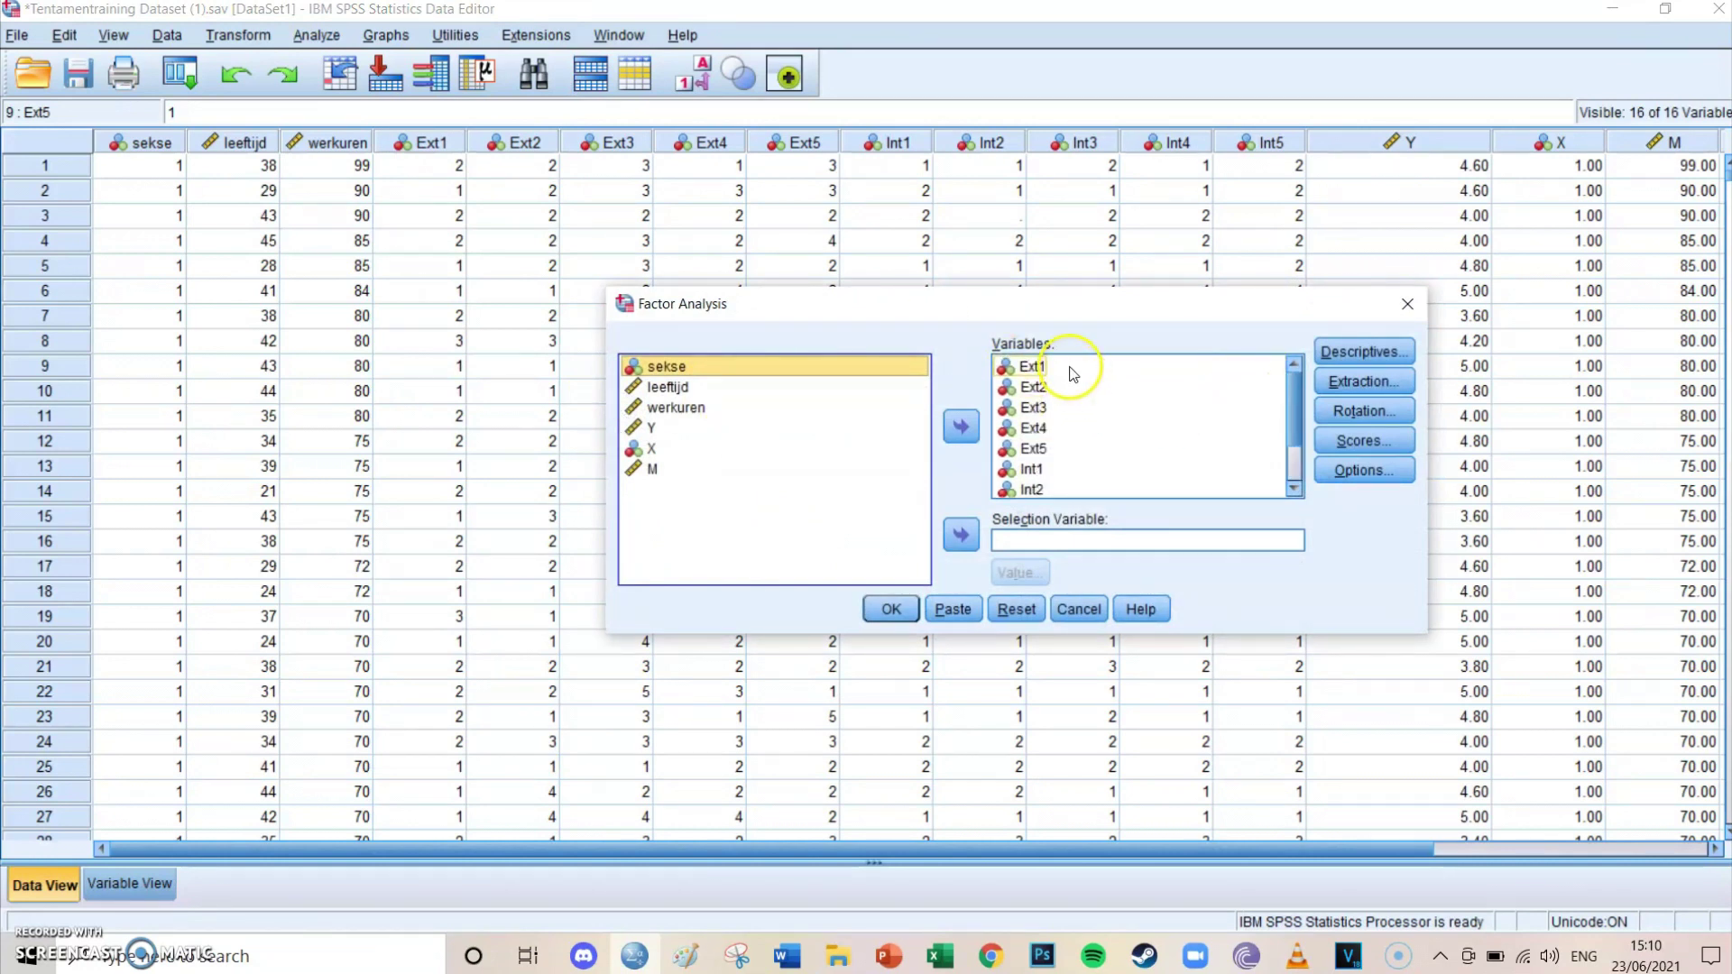
{"action": "scroll", "coordinate": [1078, 456], "scroll_direction": "down", "scroll_amount": 1}
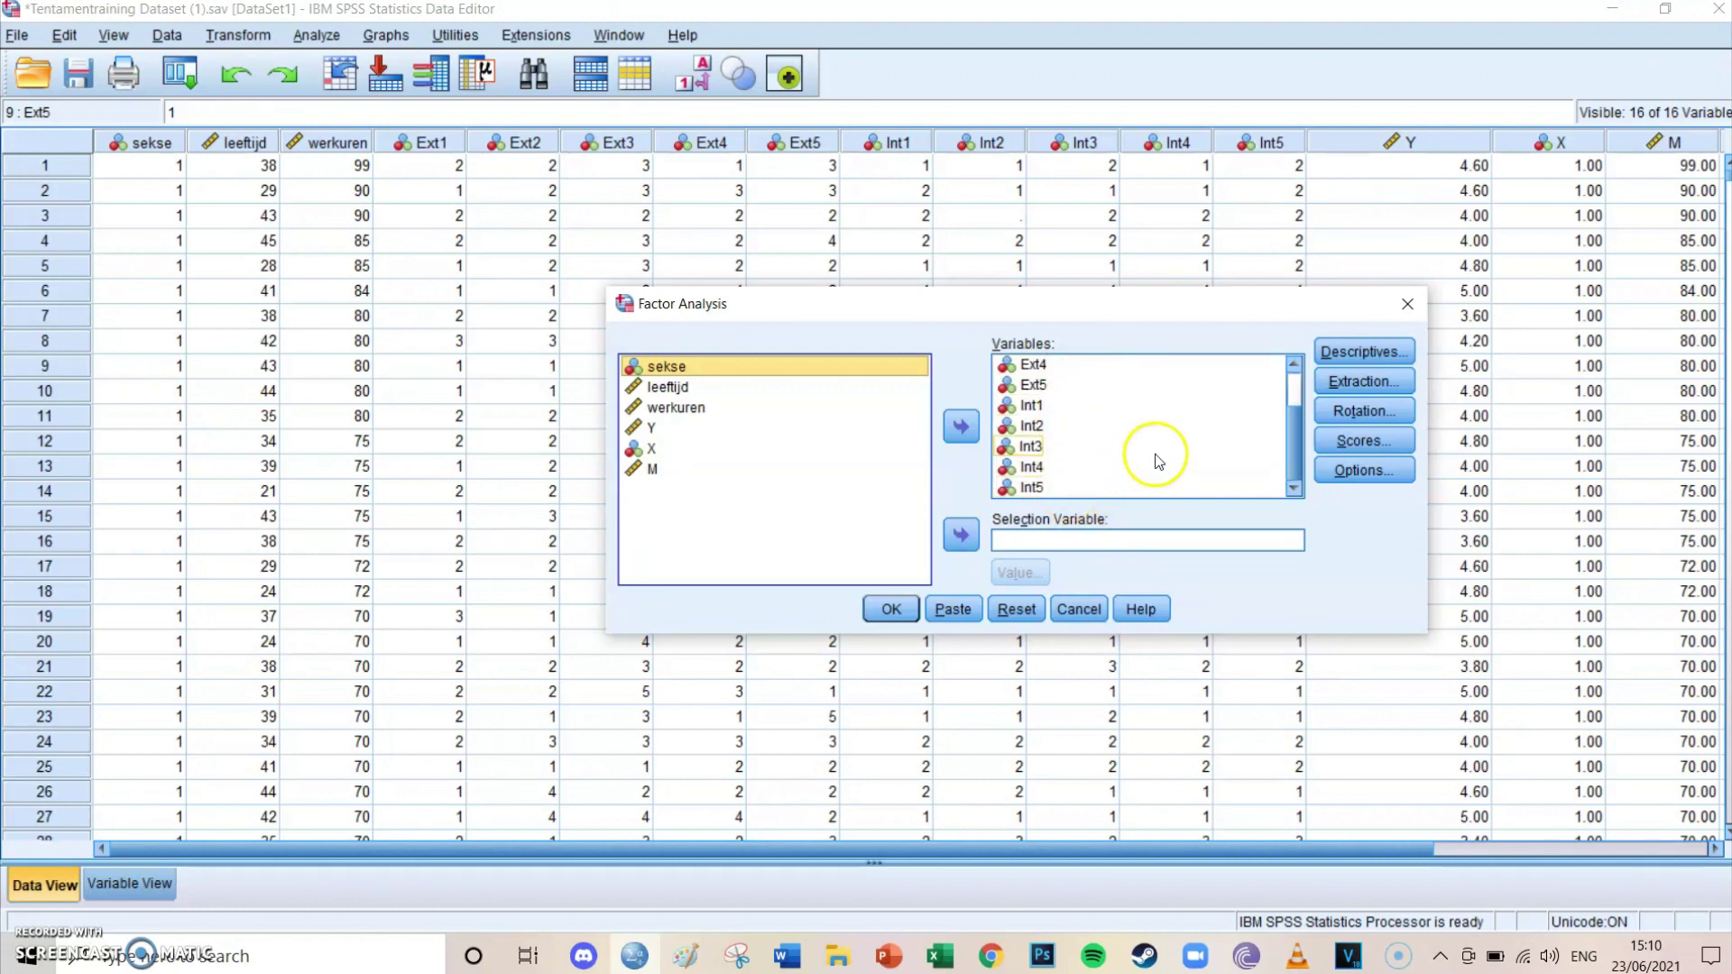
{"action": "left_click", "coordinate": [793, 599]}
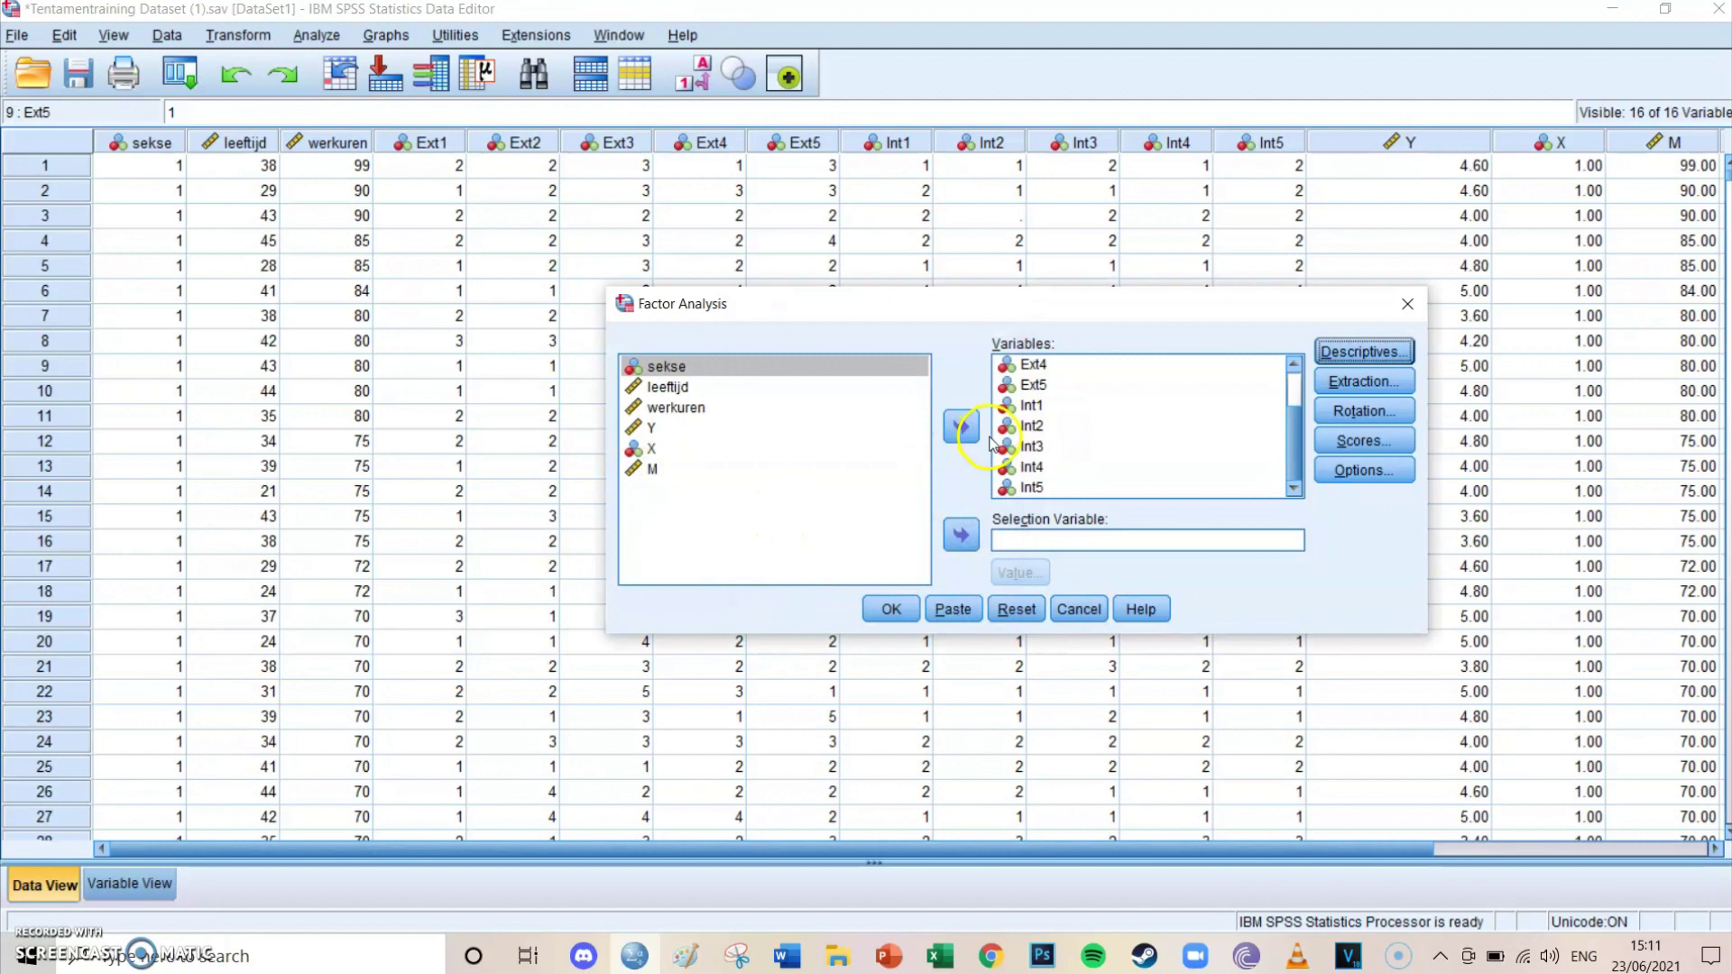
Accept coefficients, significance levels, determinant and KMO and Bartlett's test as descriptives, and principal components extraction with eigenvalues greater than 1.
{"action": "left_click", "coordinate": [1360, 353]}
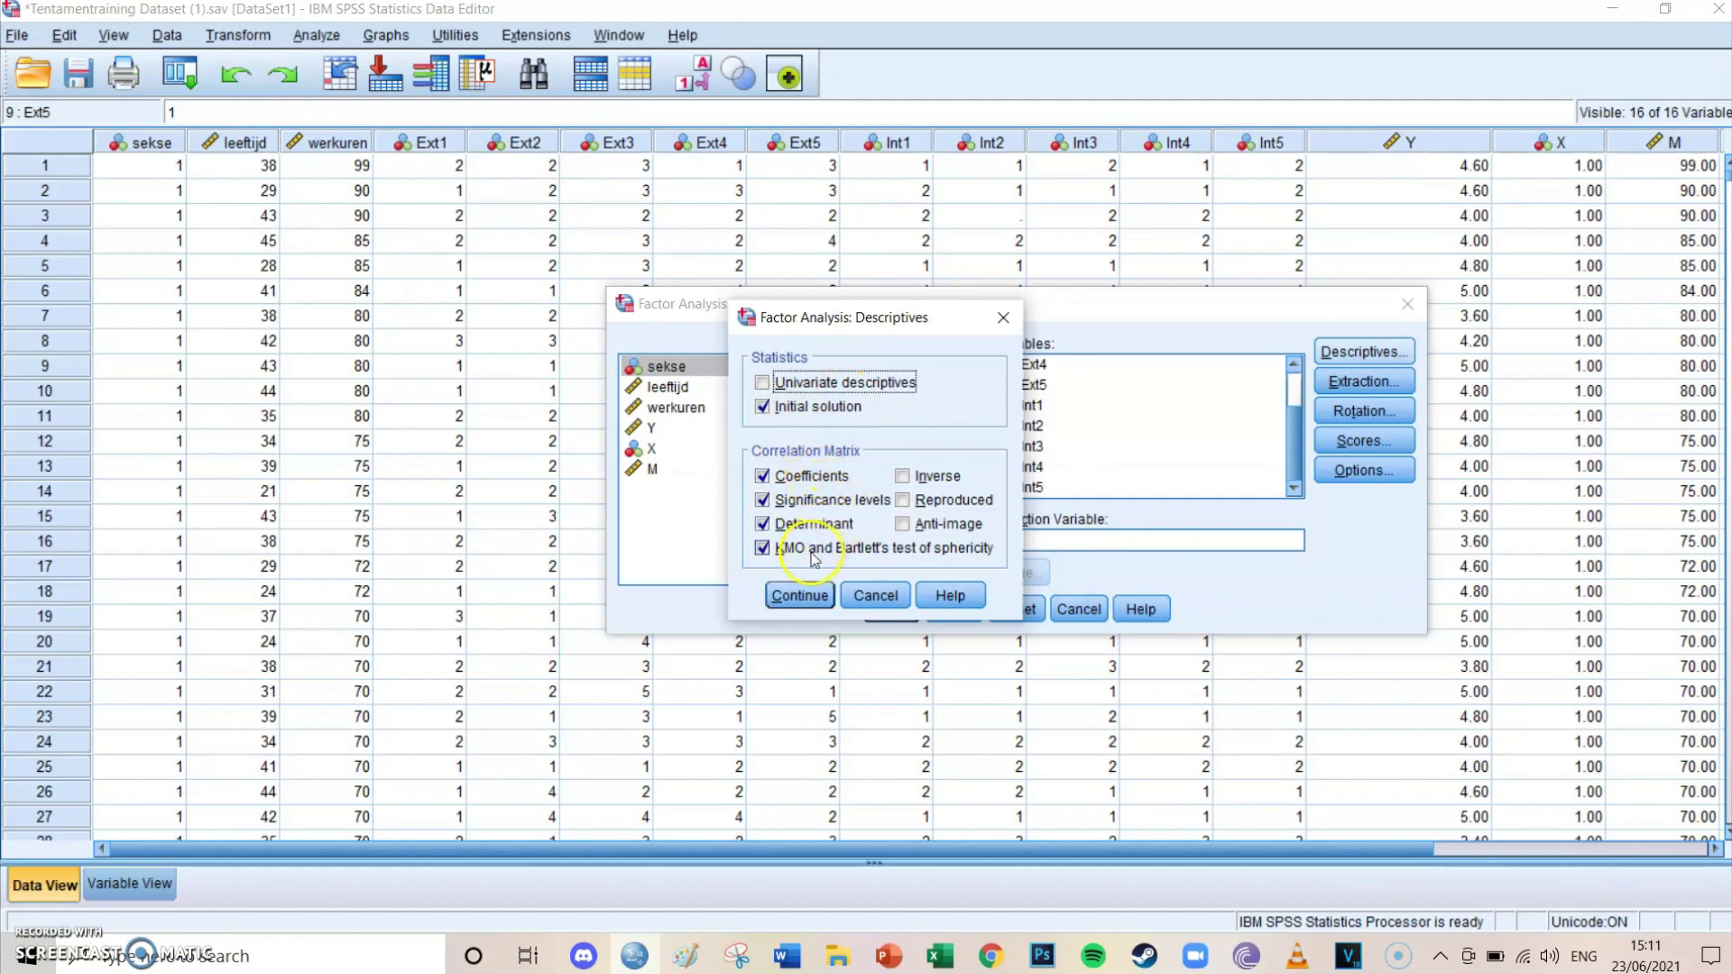
{"action": "left_click", "coordinate": [800, 598]}
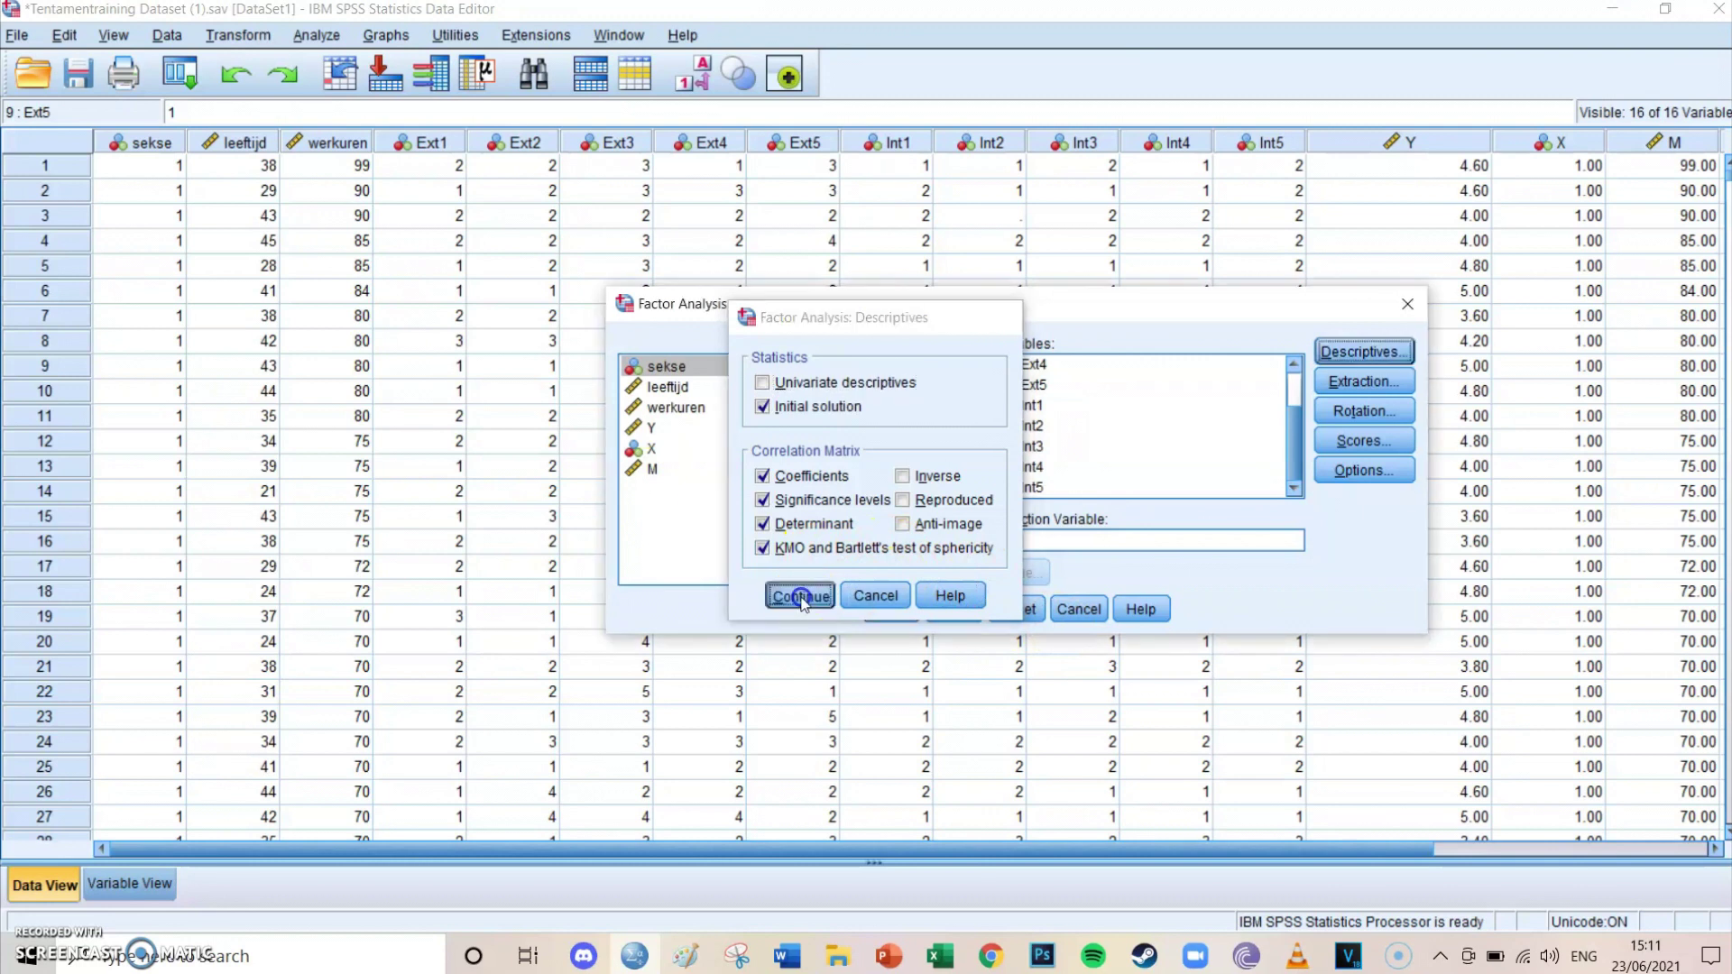
{"action": "left_click", "coordinate": [1363, 382]}
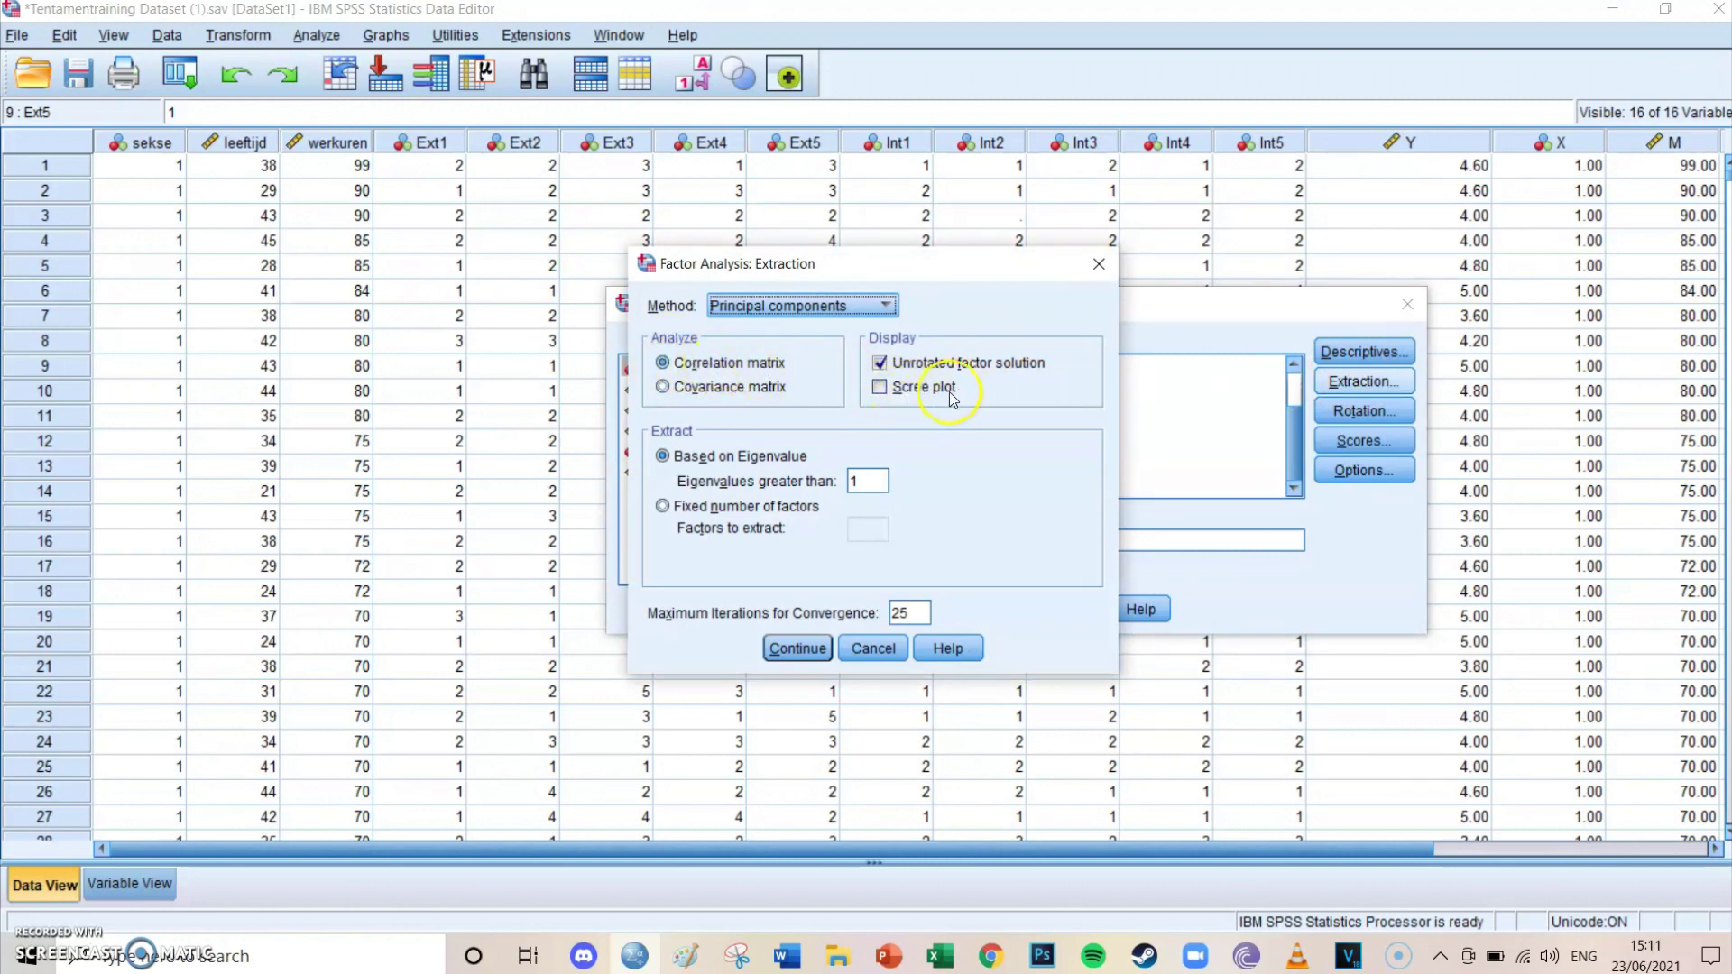
{"action": "left_click", "coordinate": [803, 649]}
Accept Direct Oblimin rotation with delta 0, listwise exclusion of missing values and suppression of coefficients below .10.
{"action": "left_click", "coordinate": [1378, 417]}
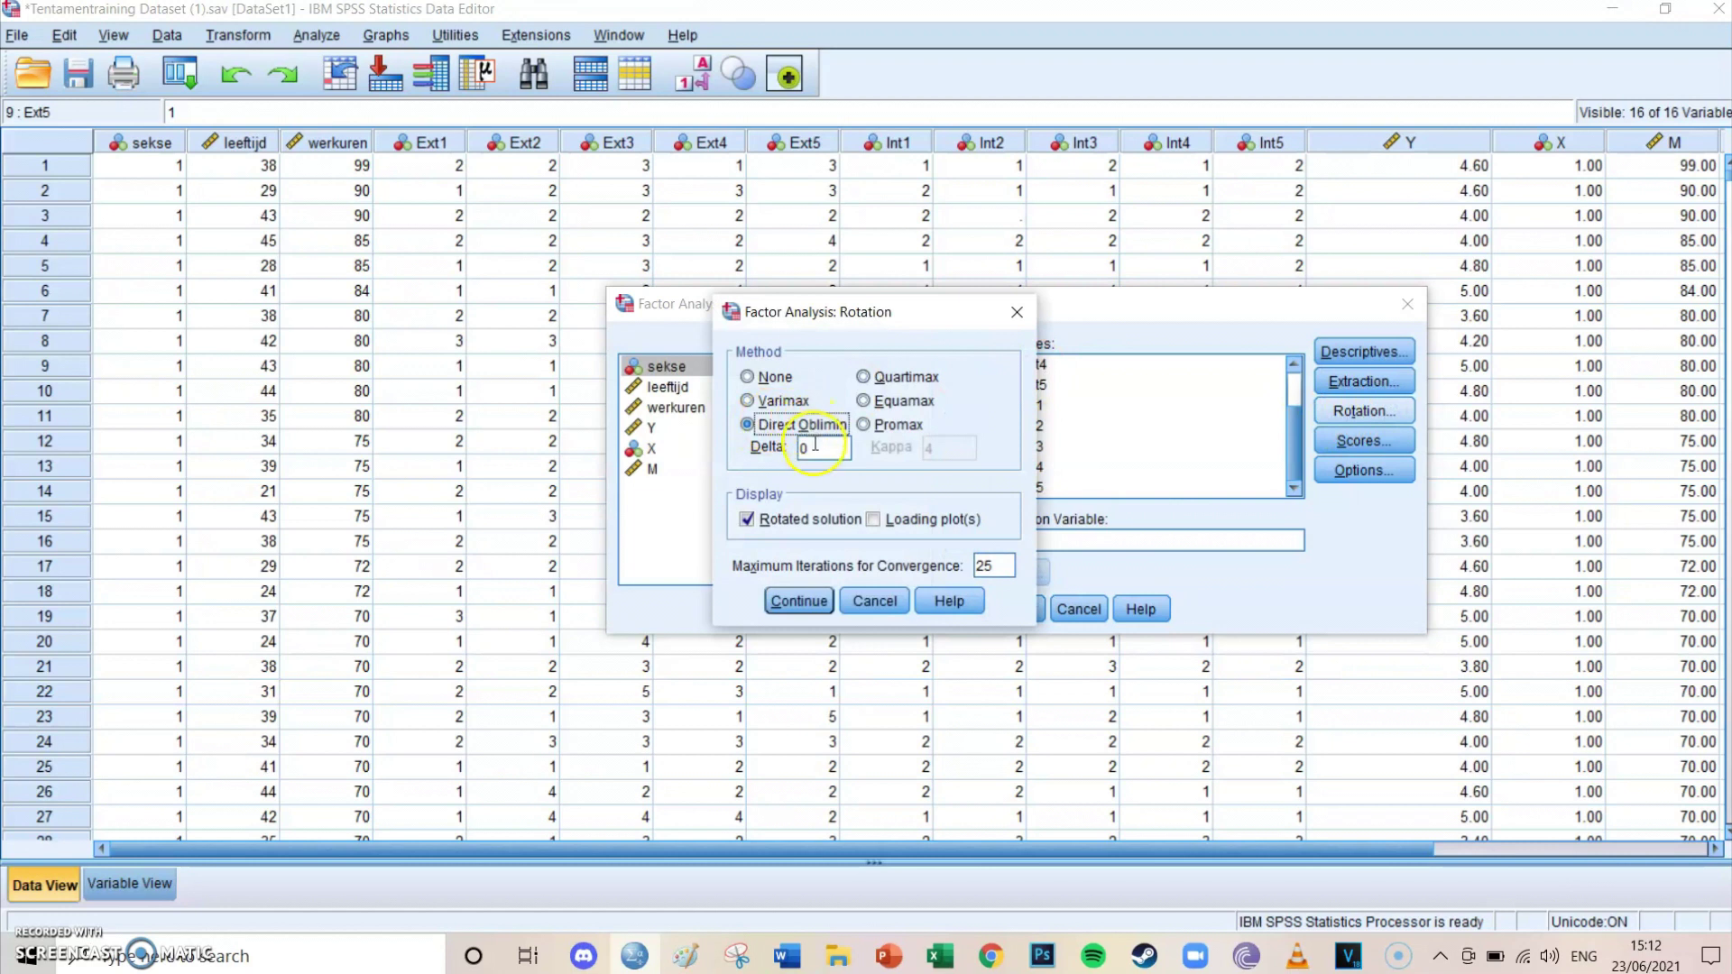
{"action": "left_click", "coordinate": [798, 602]}
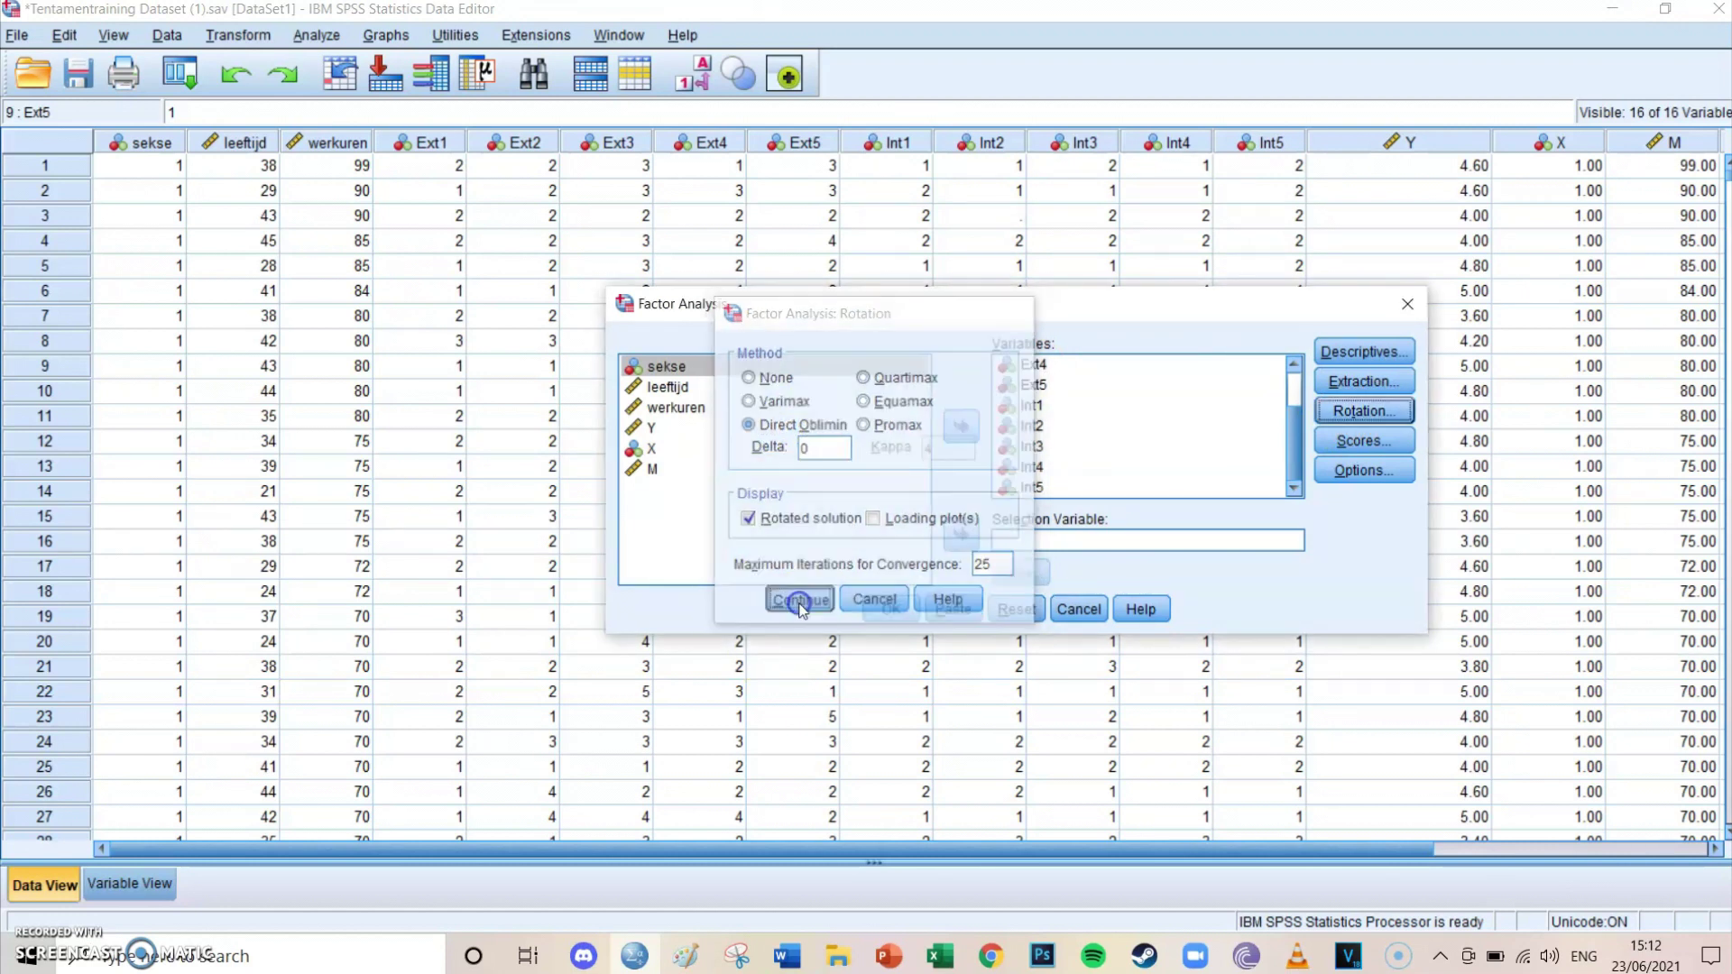
{"action": "left_click", "coordinate": [1347, 467]}
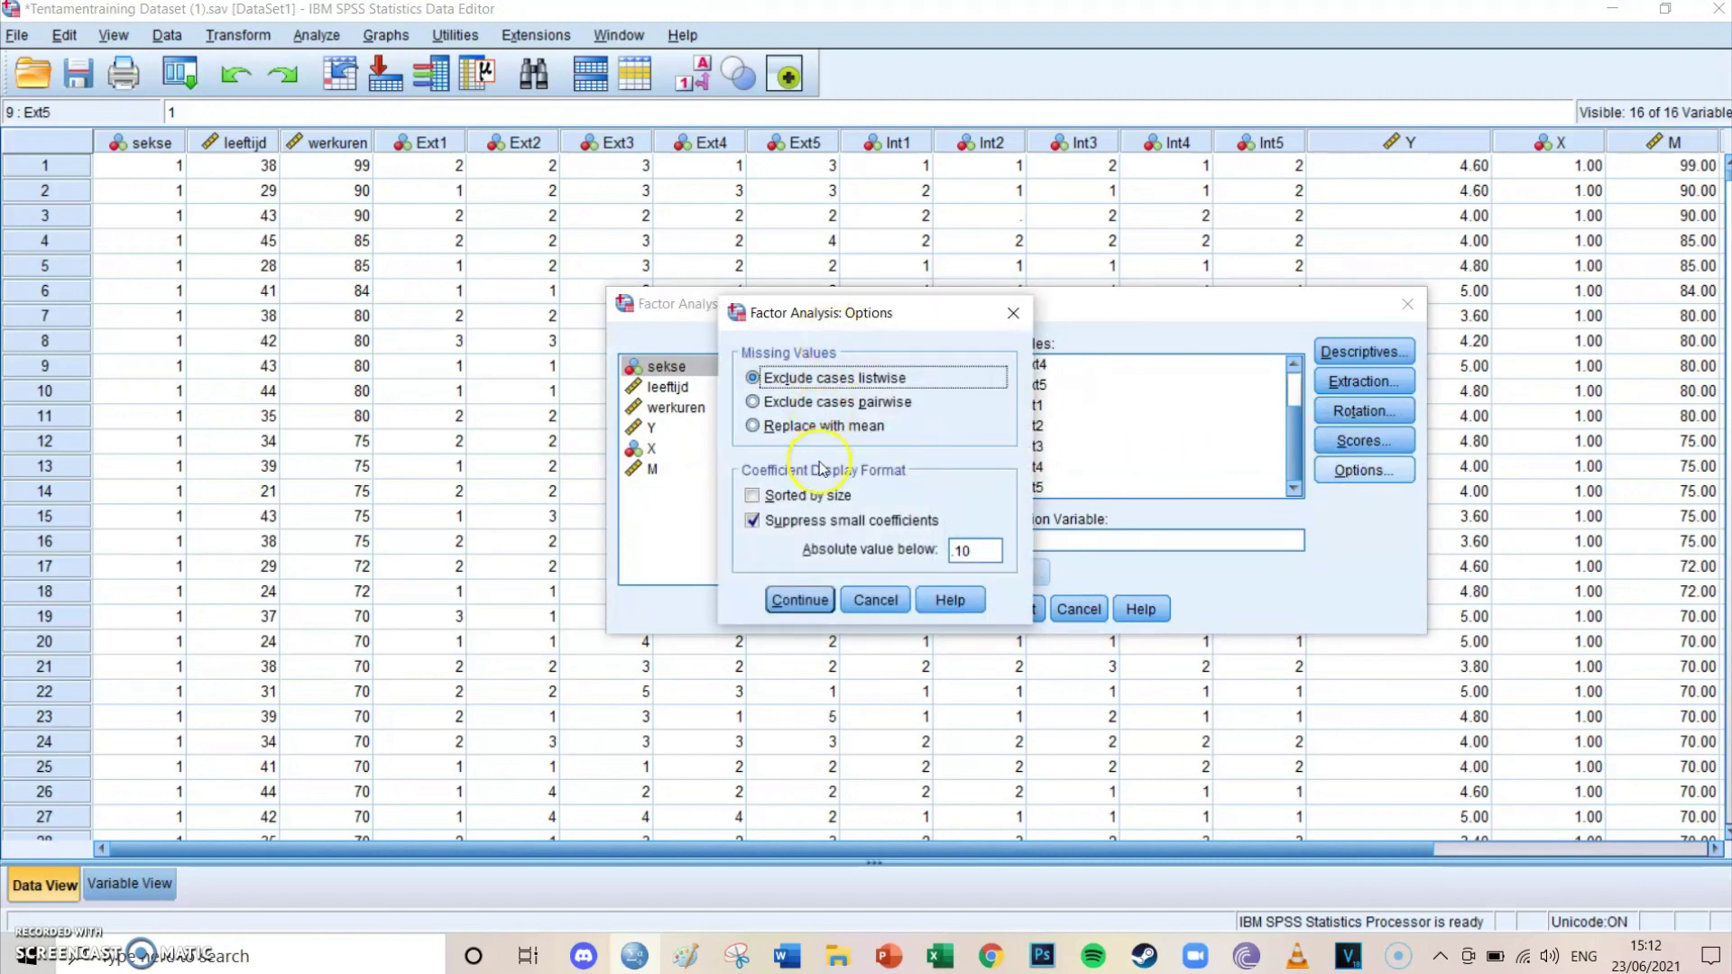
{"action": "left_click", "coordinate": [799, 600]}
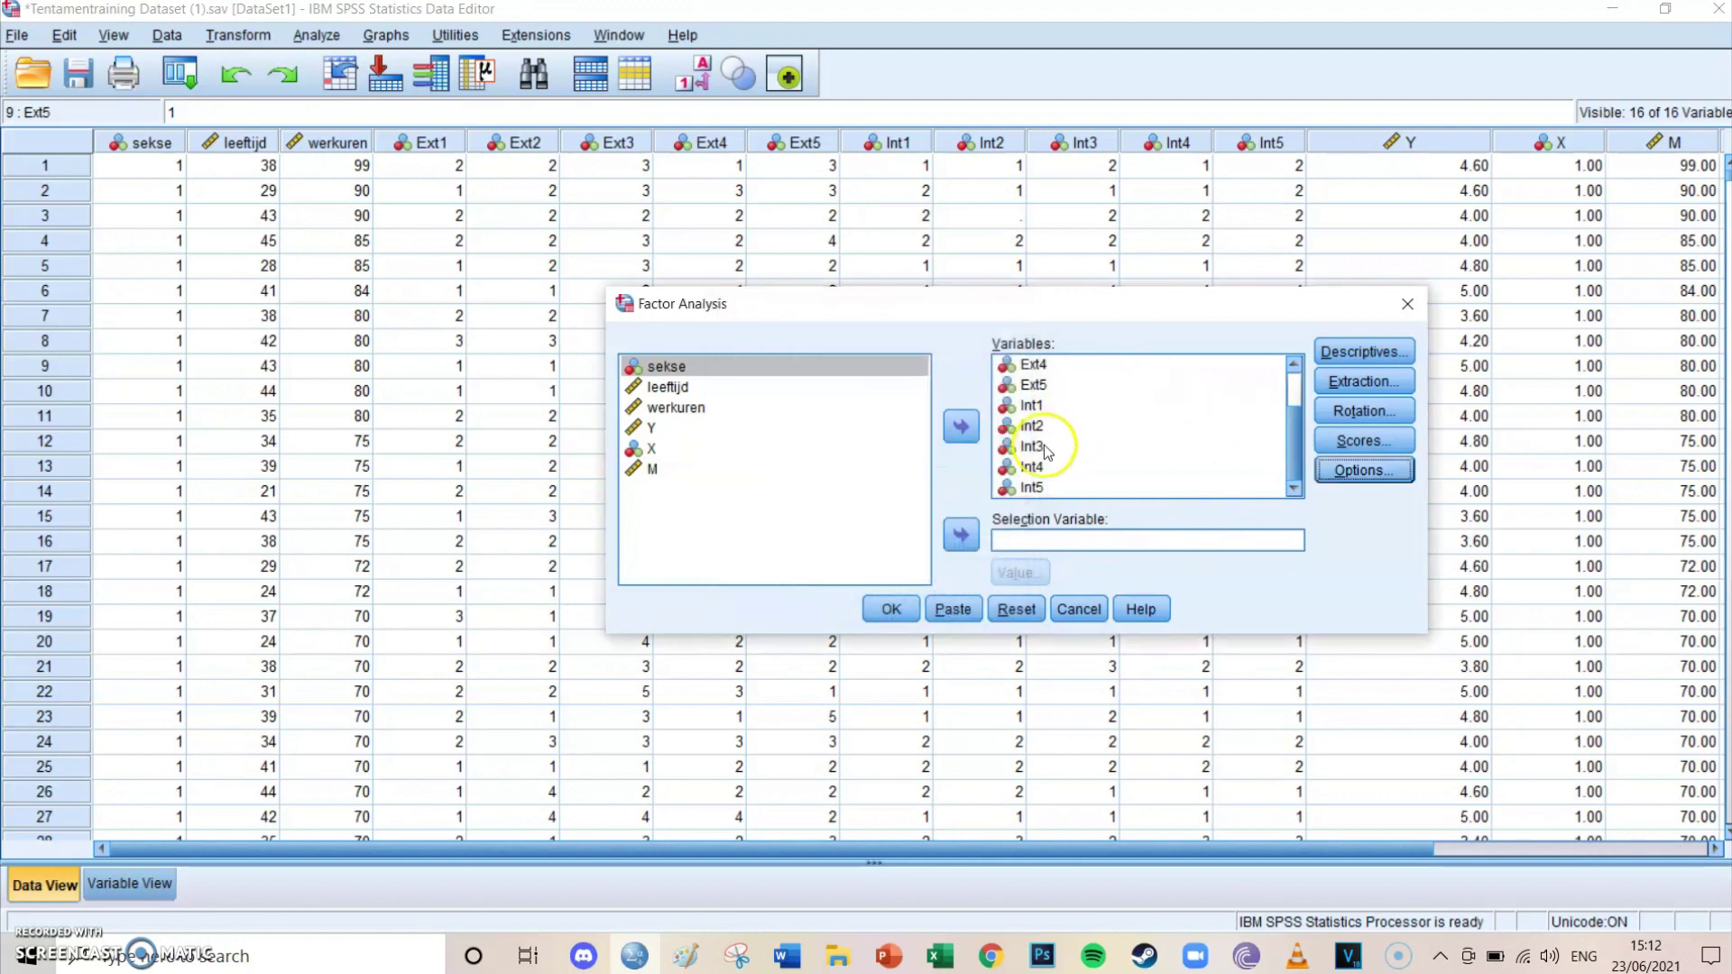
Paste the factor analysis as syntax and insert a blank line between the DATASET ACTIVATE and FACTOR commands.
{"action": "left_click", "coordinate": [951, 609]}
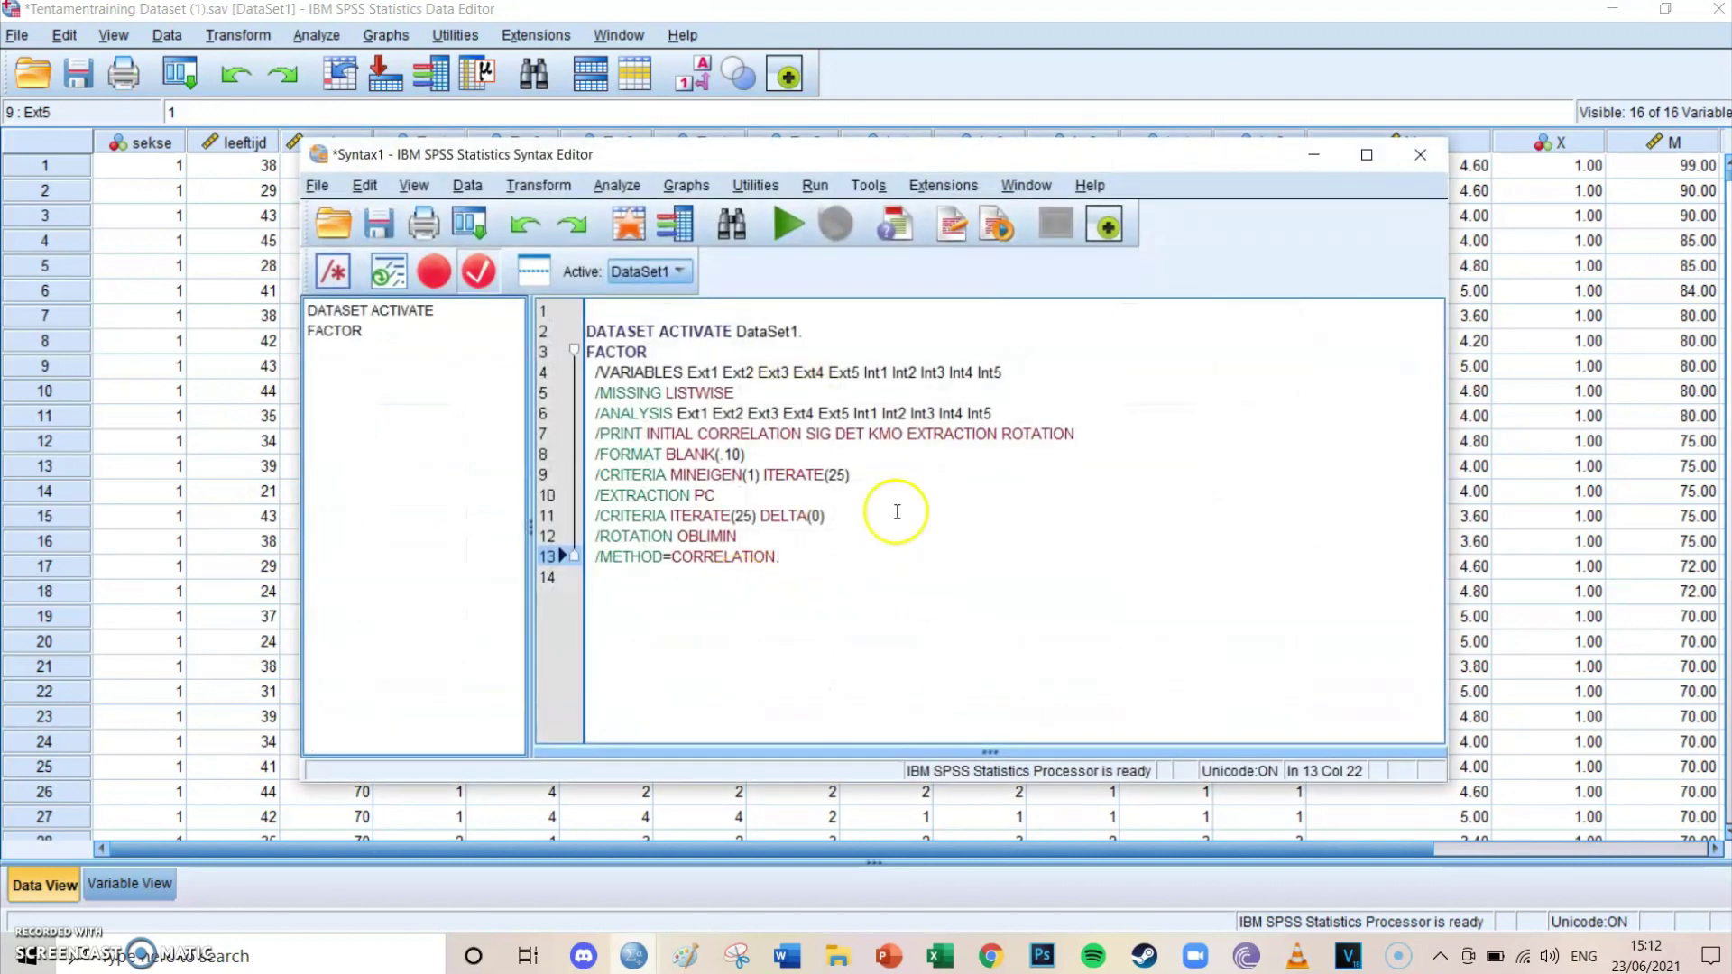
{"action": "left_click", "coordinate": [841, 317]}
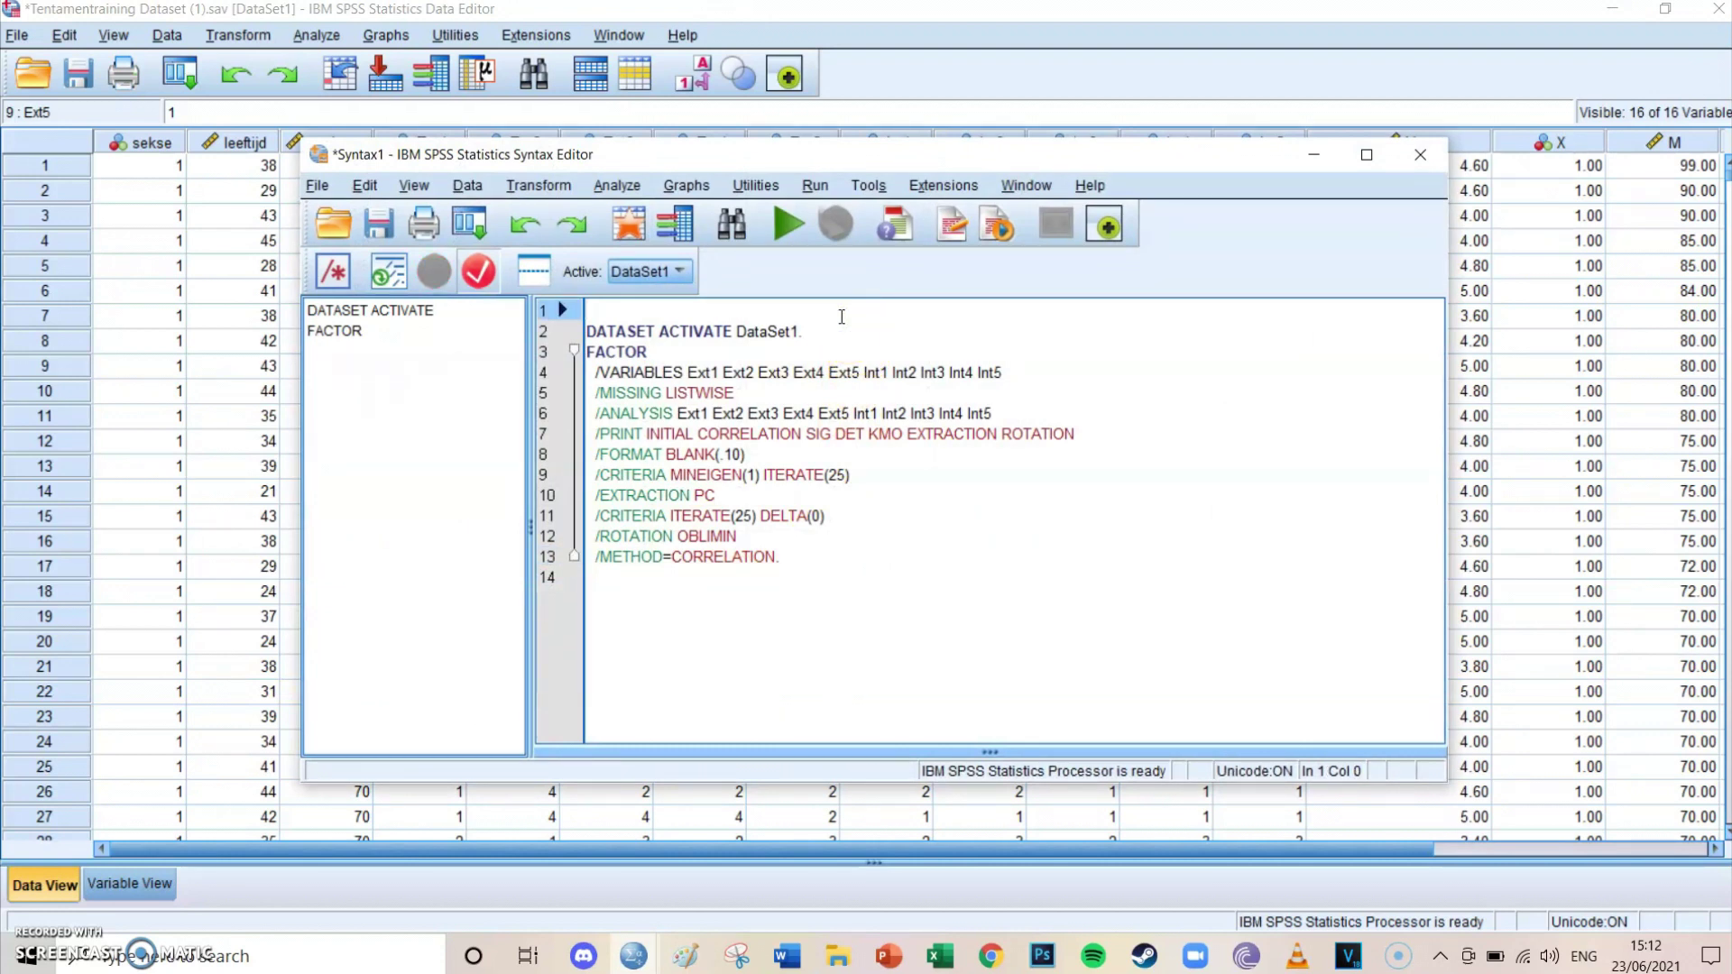
{"action": "left_click", "coordinate": [839, 320]}
{"action": "left_click", "coordinate": [832, 328]}
{"action": "key", "text": "Return"}
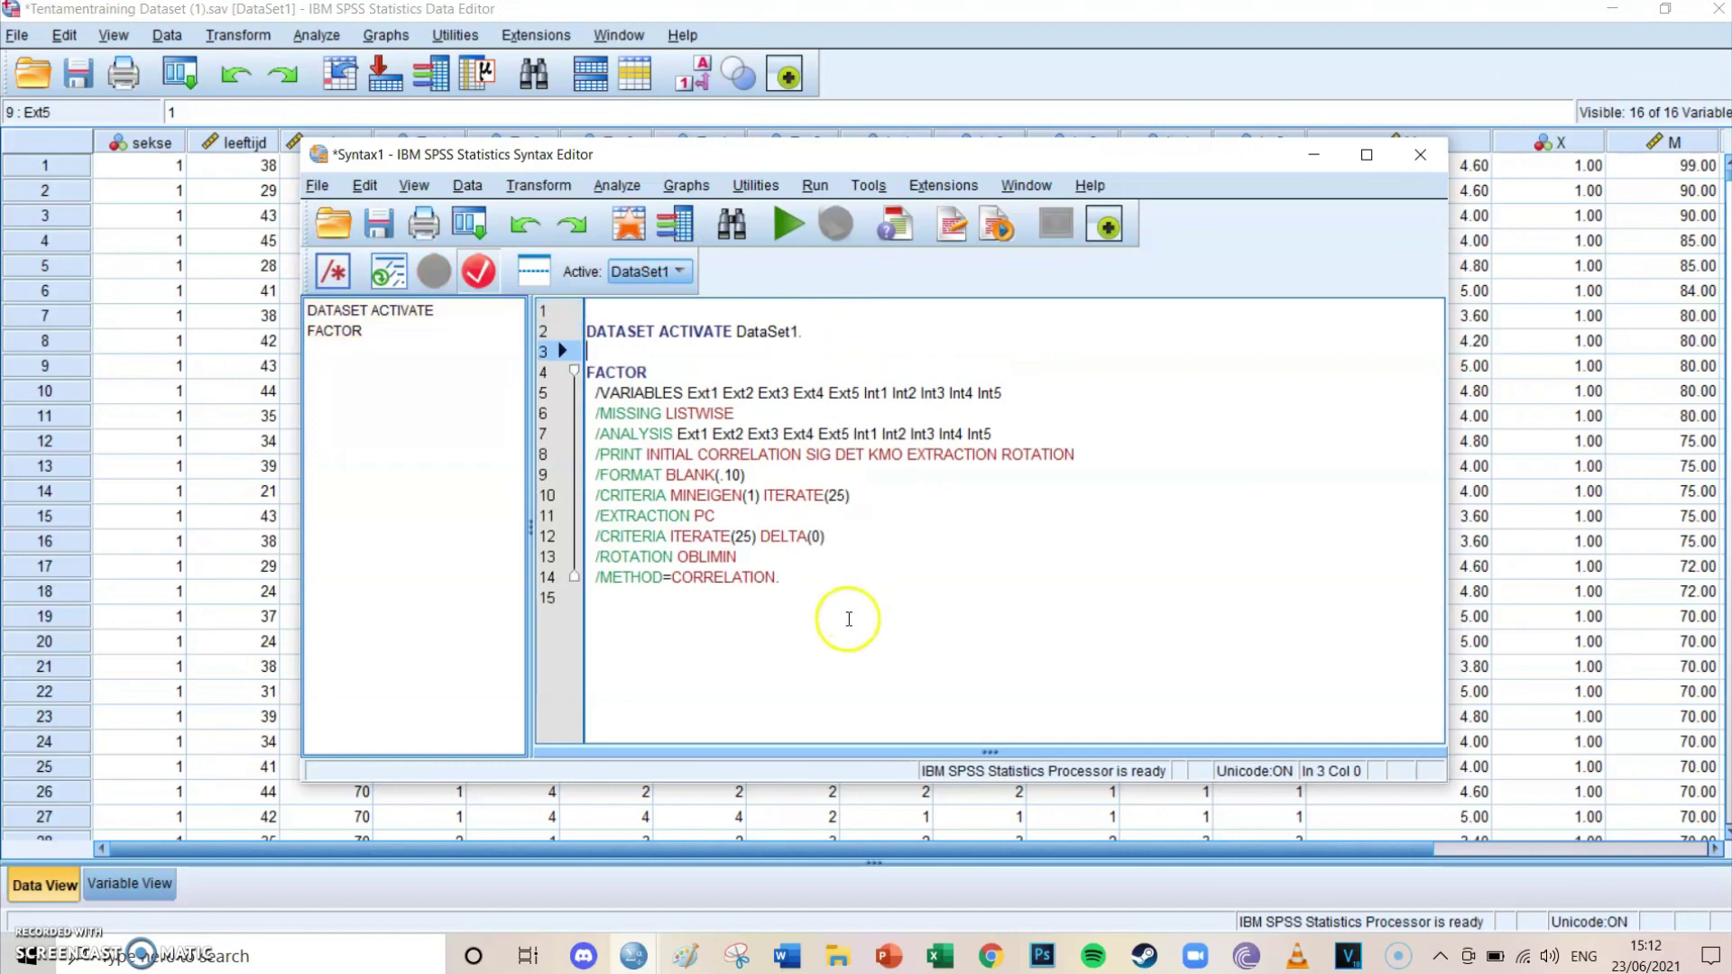
Run the complete FACTOR command block from the syntax.
{"action": "left_click", "coordinate": [846, 581]}
{"action": "left_click_drag", "start_coordinate": [846, 581], "coordinate": [566, 371]}
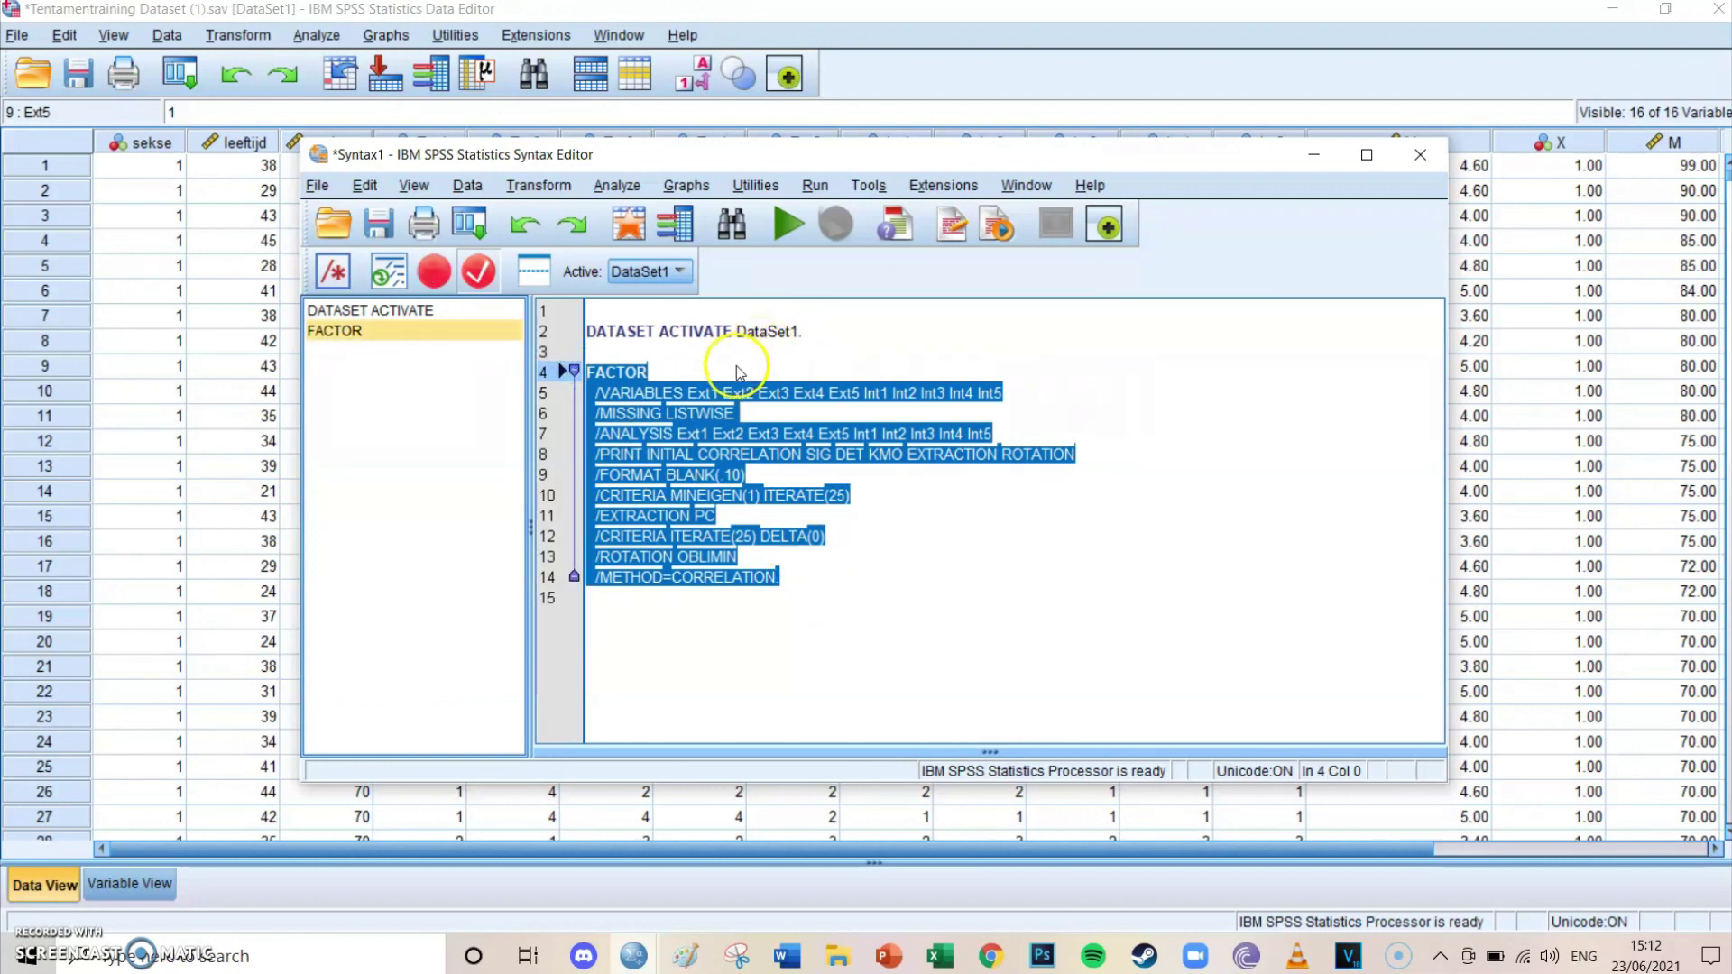
{"action": "left_click", "coordinate": [781, 225]}
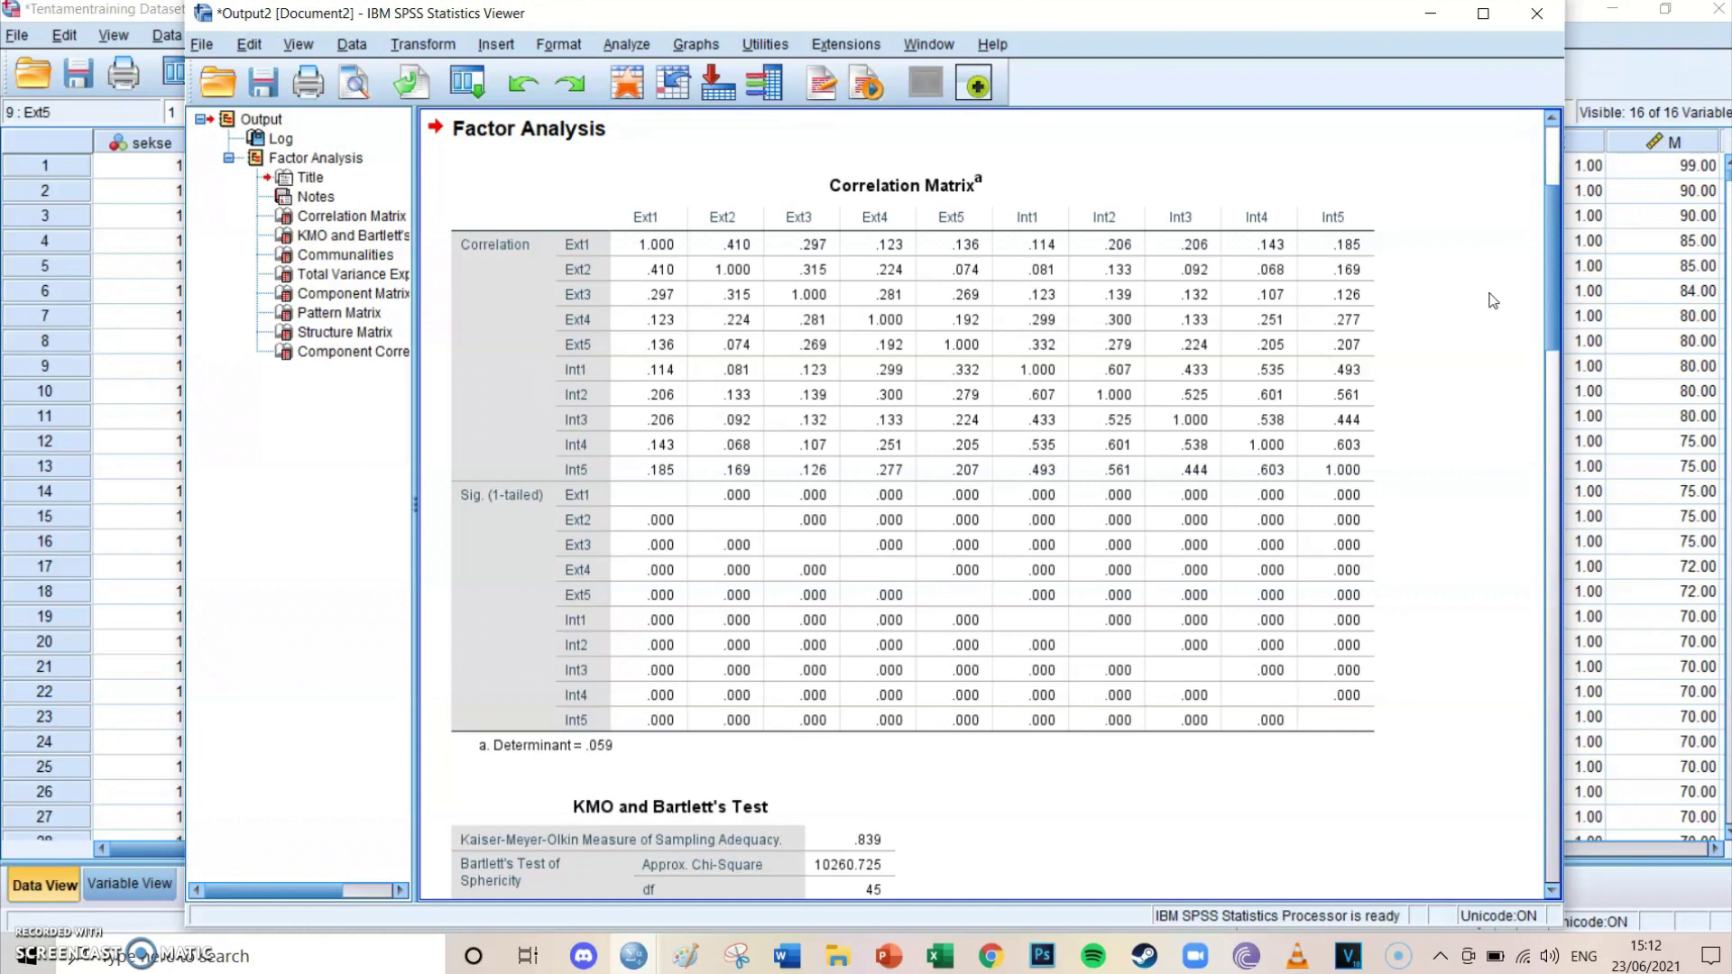
Examine the correlations, significance levels and determinant in the Correlation Matrix of the output.
{"action": "left_click", "coordinate": [632, 226]}
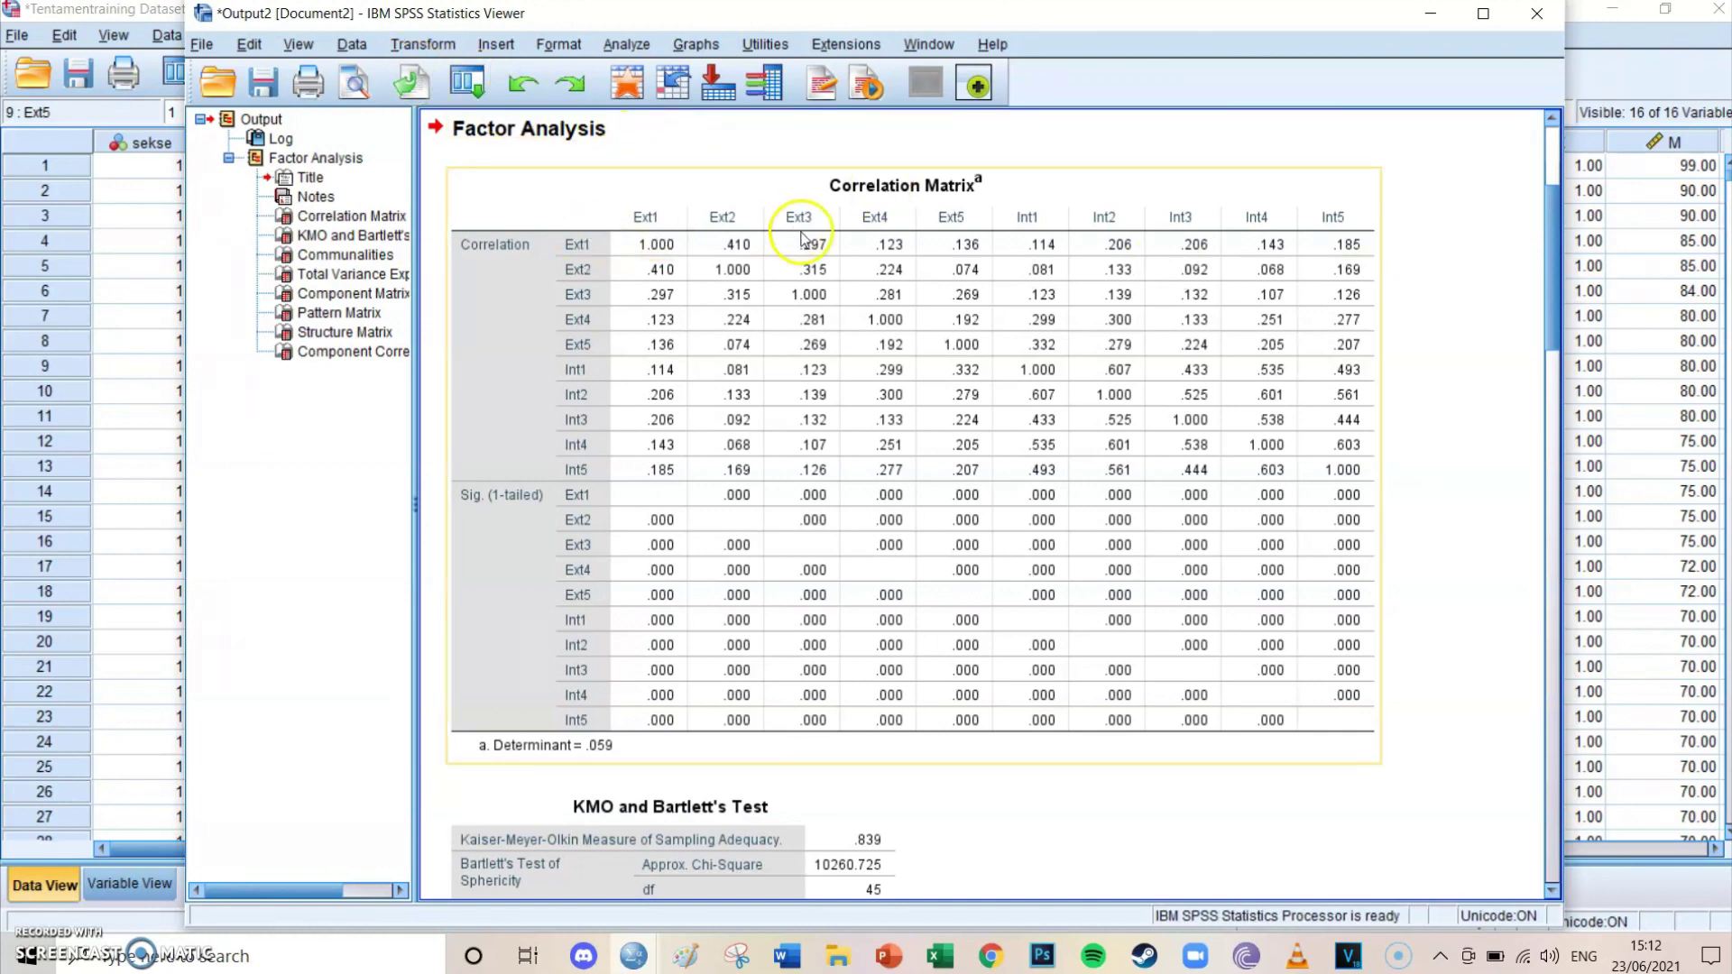
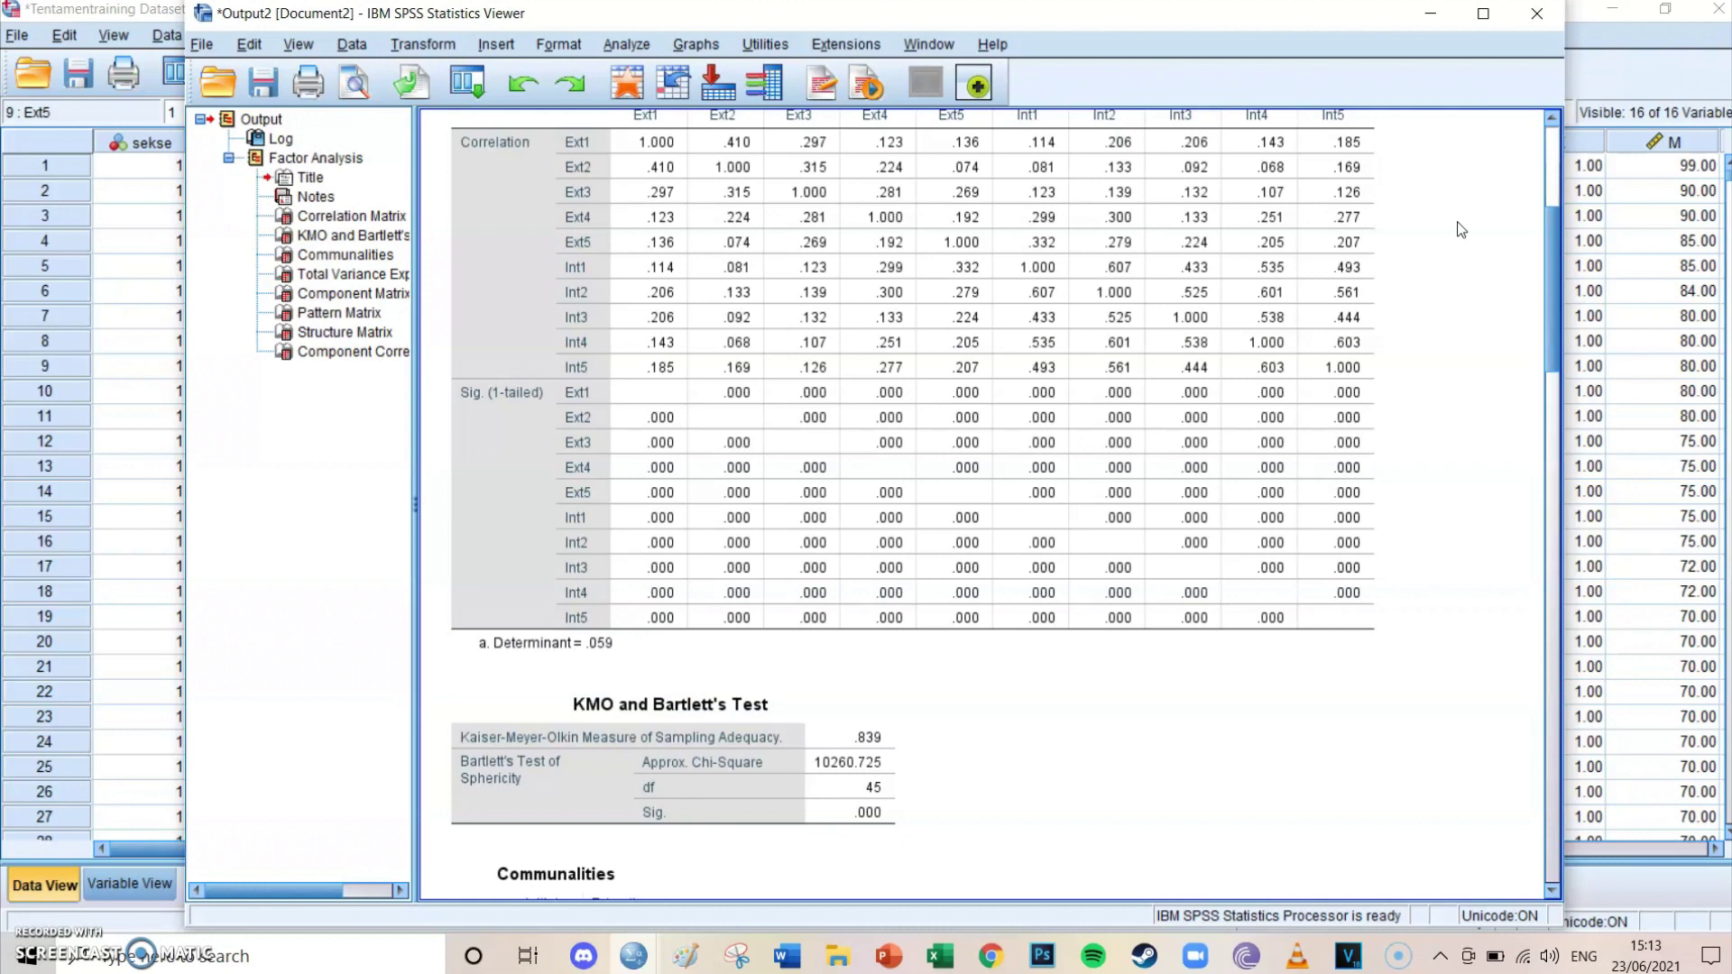
{"action": "left_click", "coordinate": [803, 728]}
{"action": "left_click", "coordinate": [646, 726]}
{"action": "left_click", "coordinate": [941, 798]}
{"action": "left_click", "coordinate": [756, 279]}
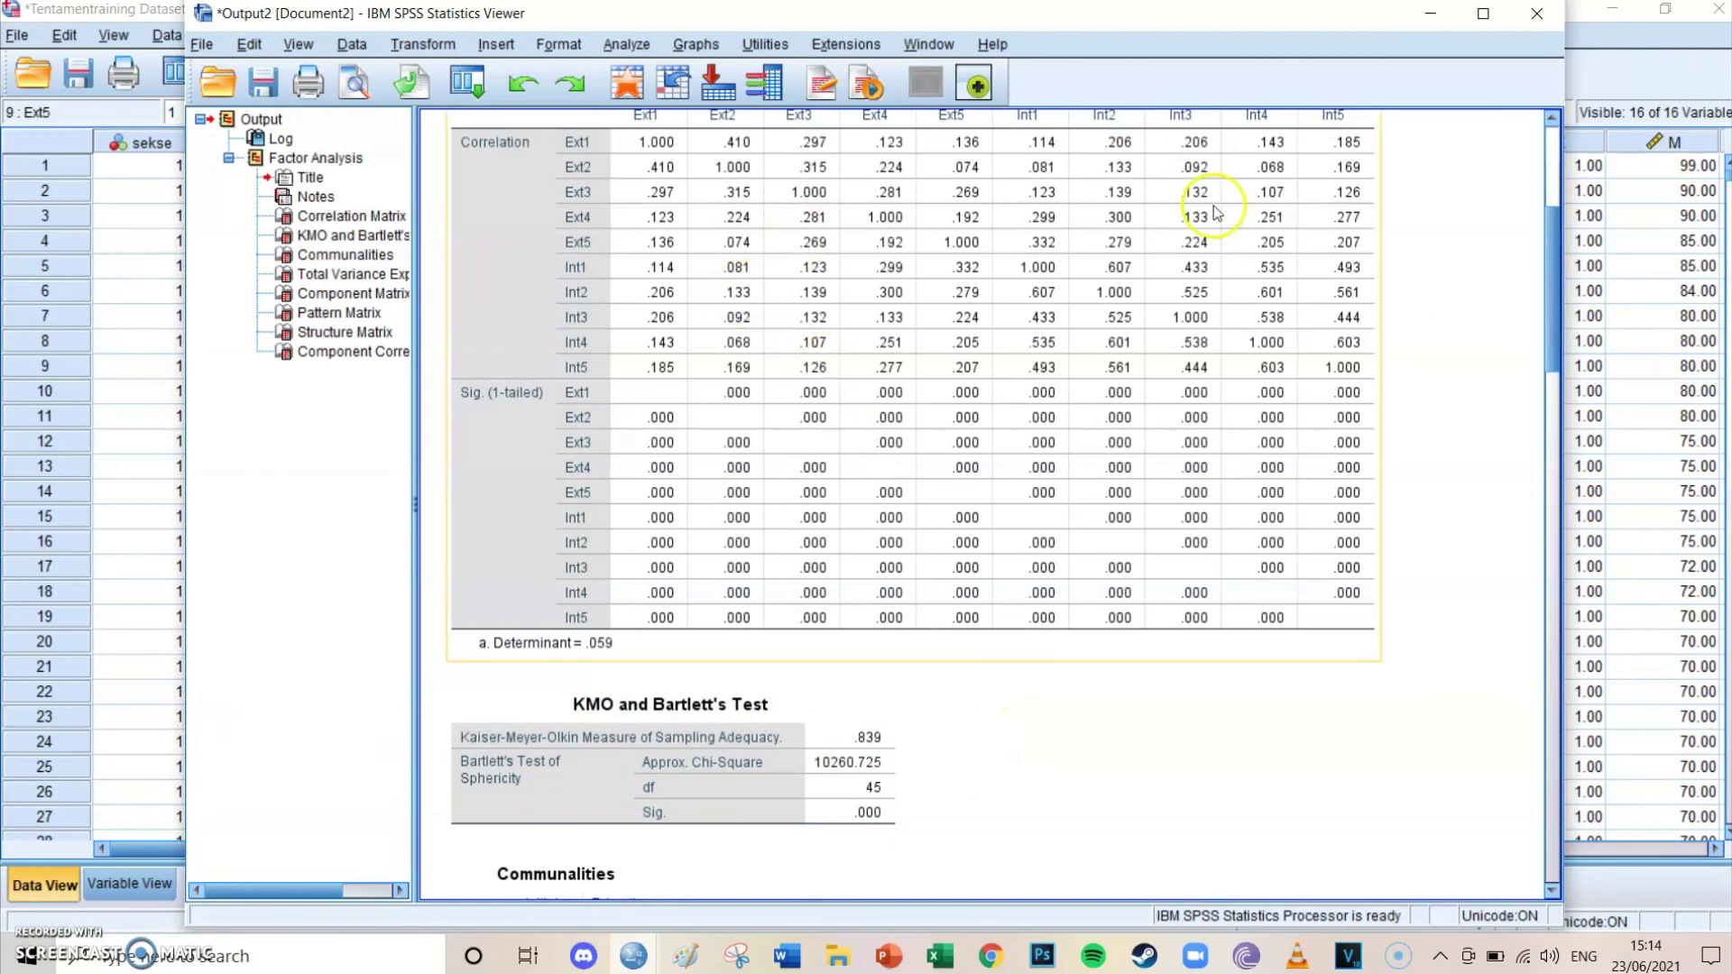
{"action": "left_click", "coordinate": [1439, 323]}
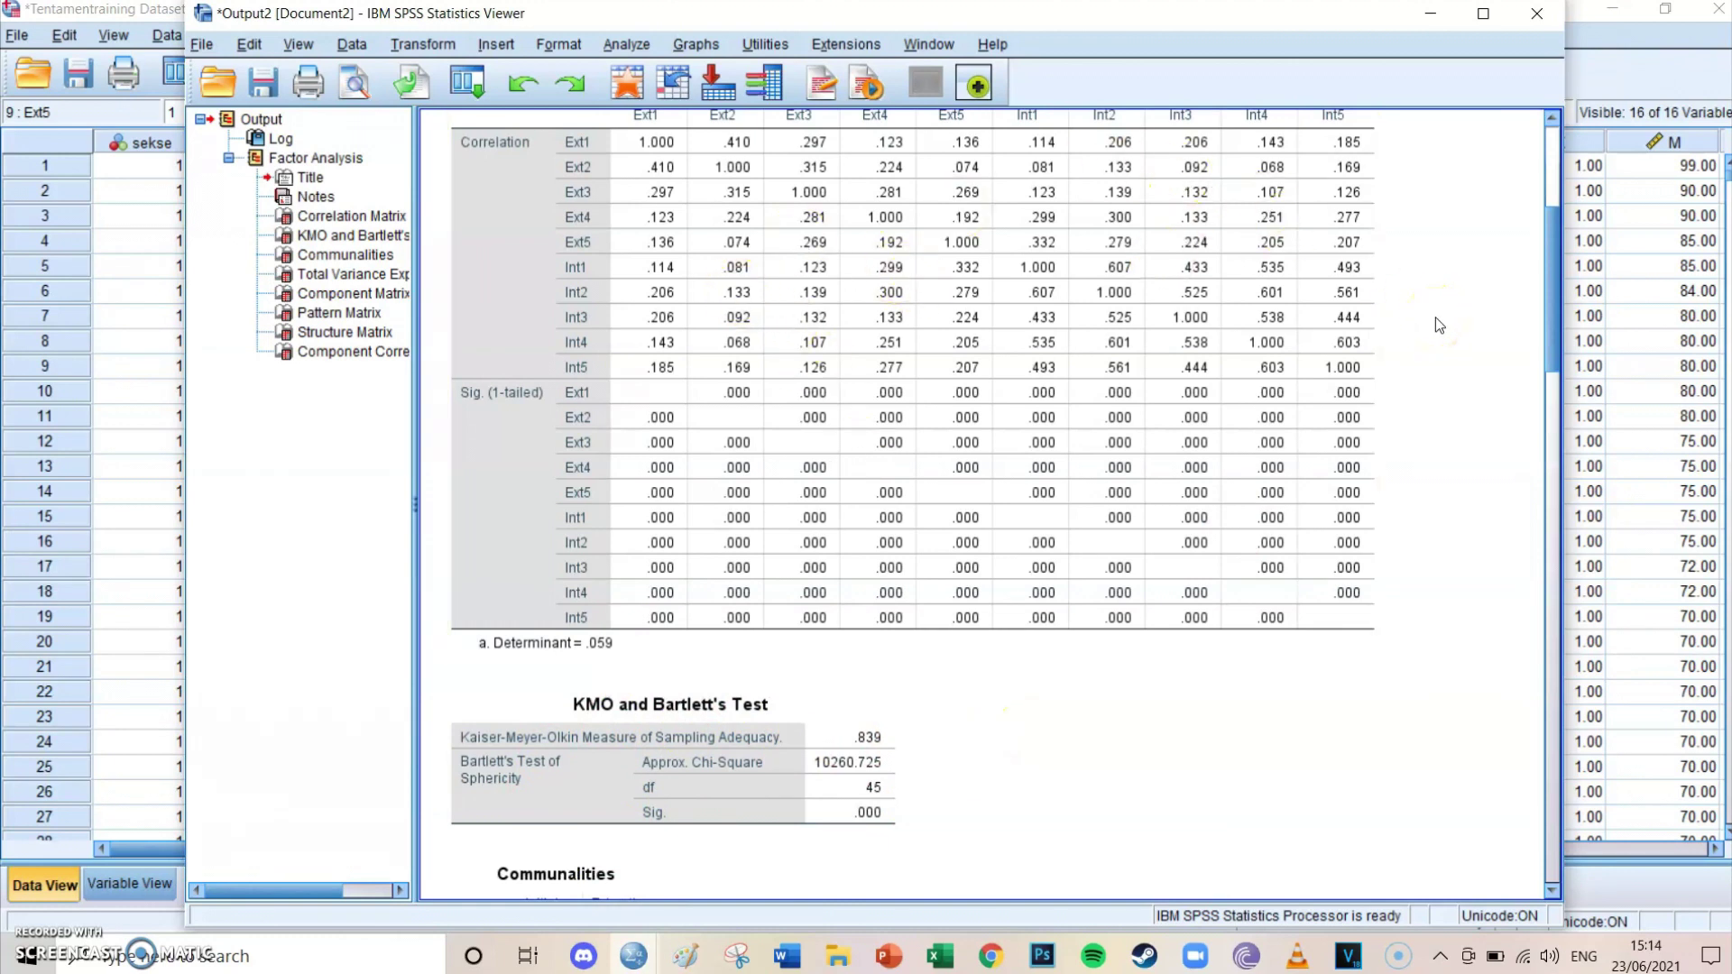
{"action": "left_click", "coordinate": [691, 266]}
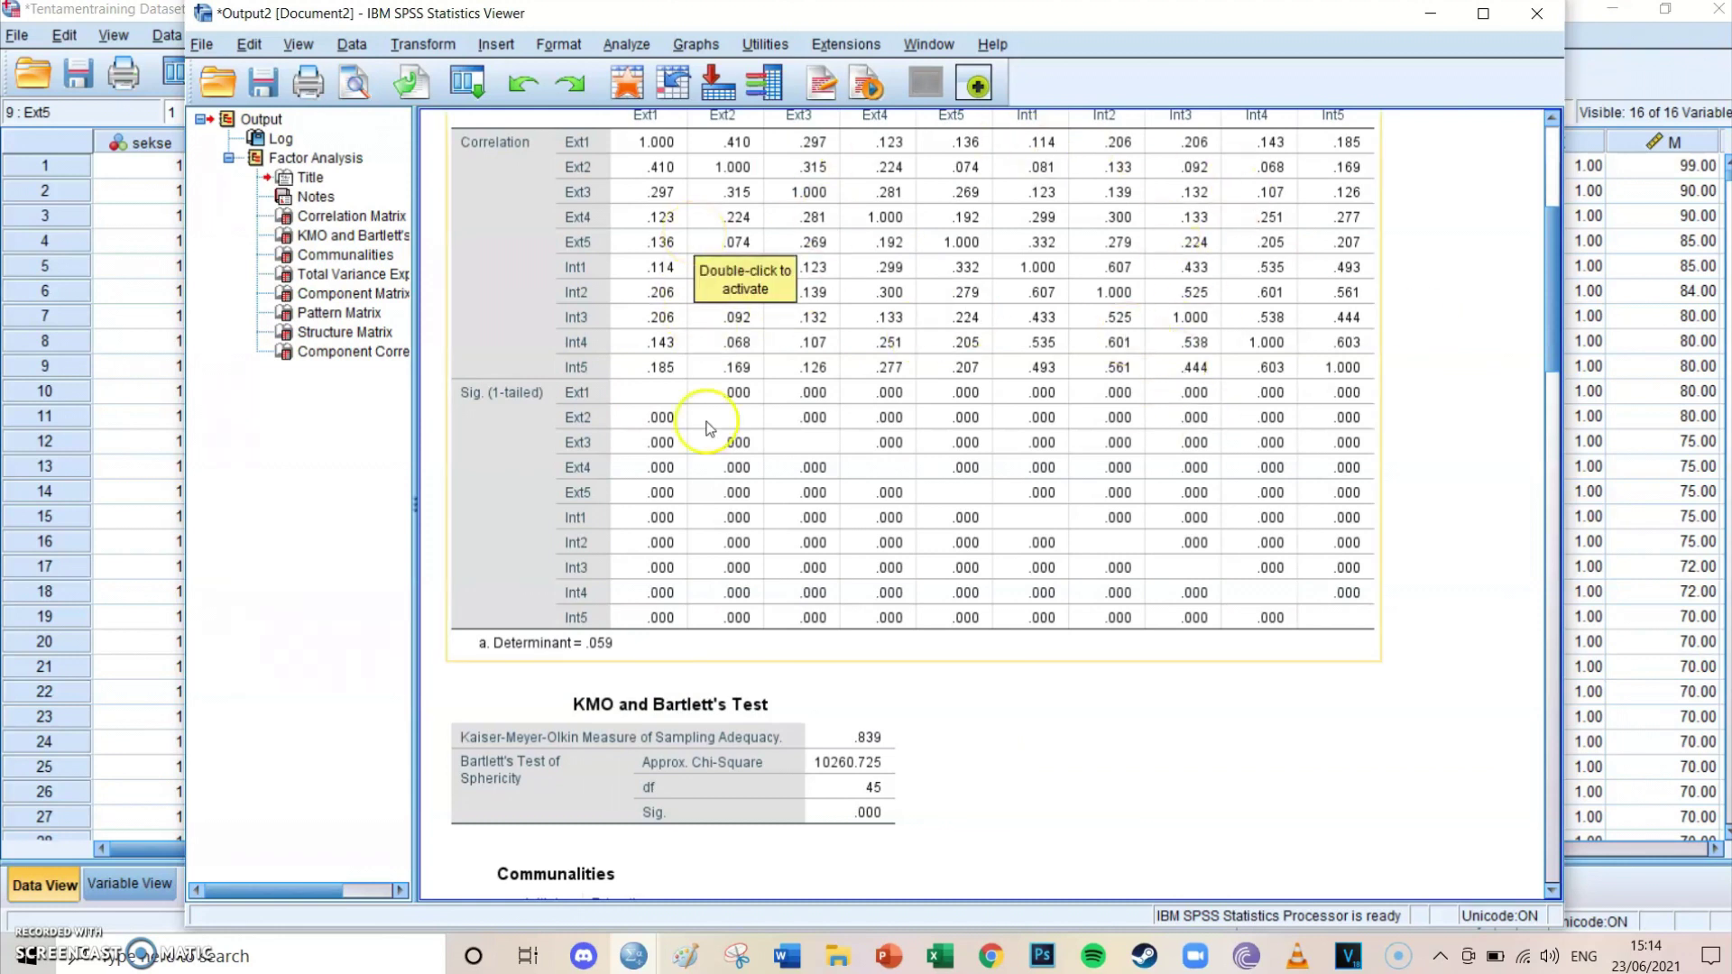
{"action": "left_click", "coordinate": [1256, 706]}
{"action": "left_click", "coordinate": [1254, 646]}
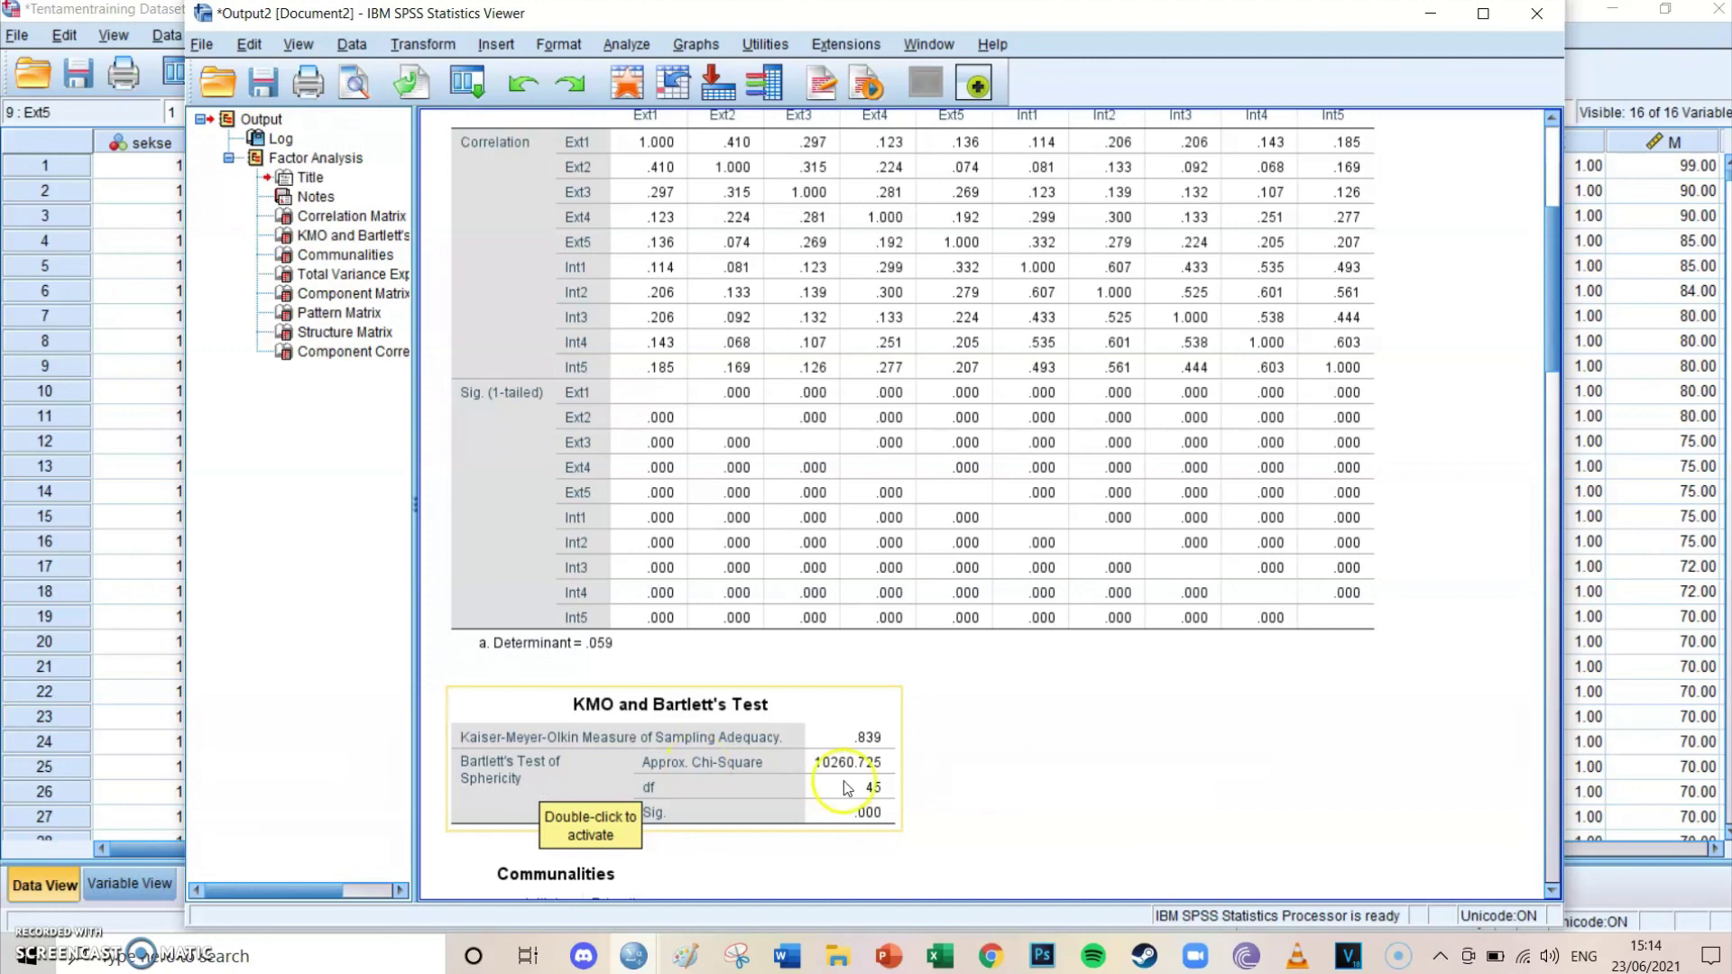
Examine Bartlett's test significance and the Kaiser-Meyer-Olkin measure in the KMO and Bartlett's Test table.
{"action": "left_click", "coordinate": [869, 818]}
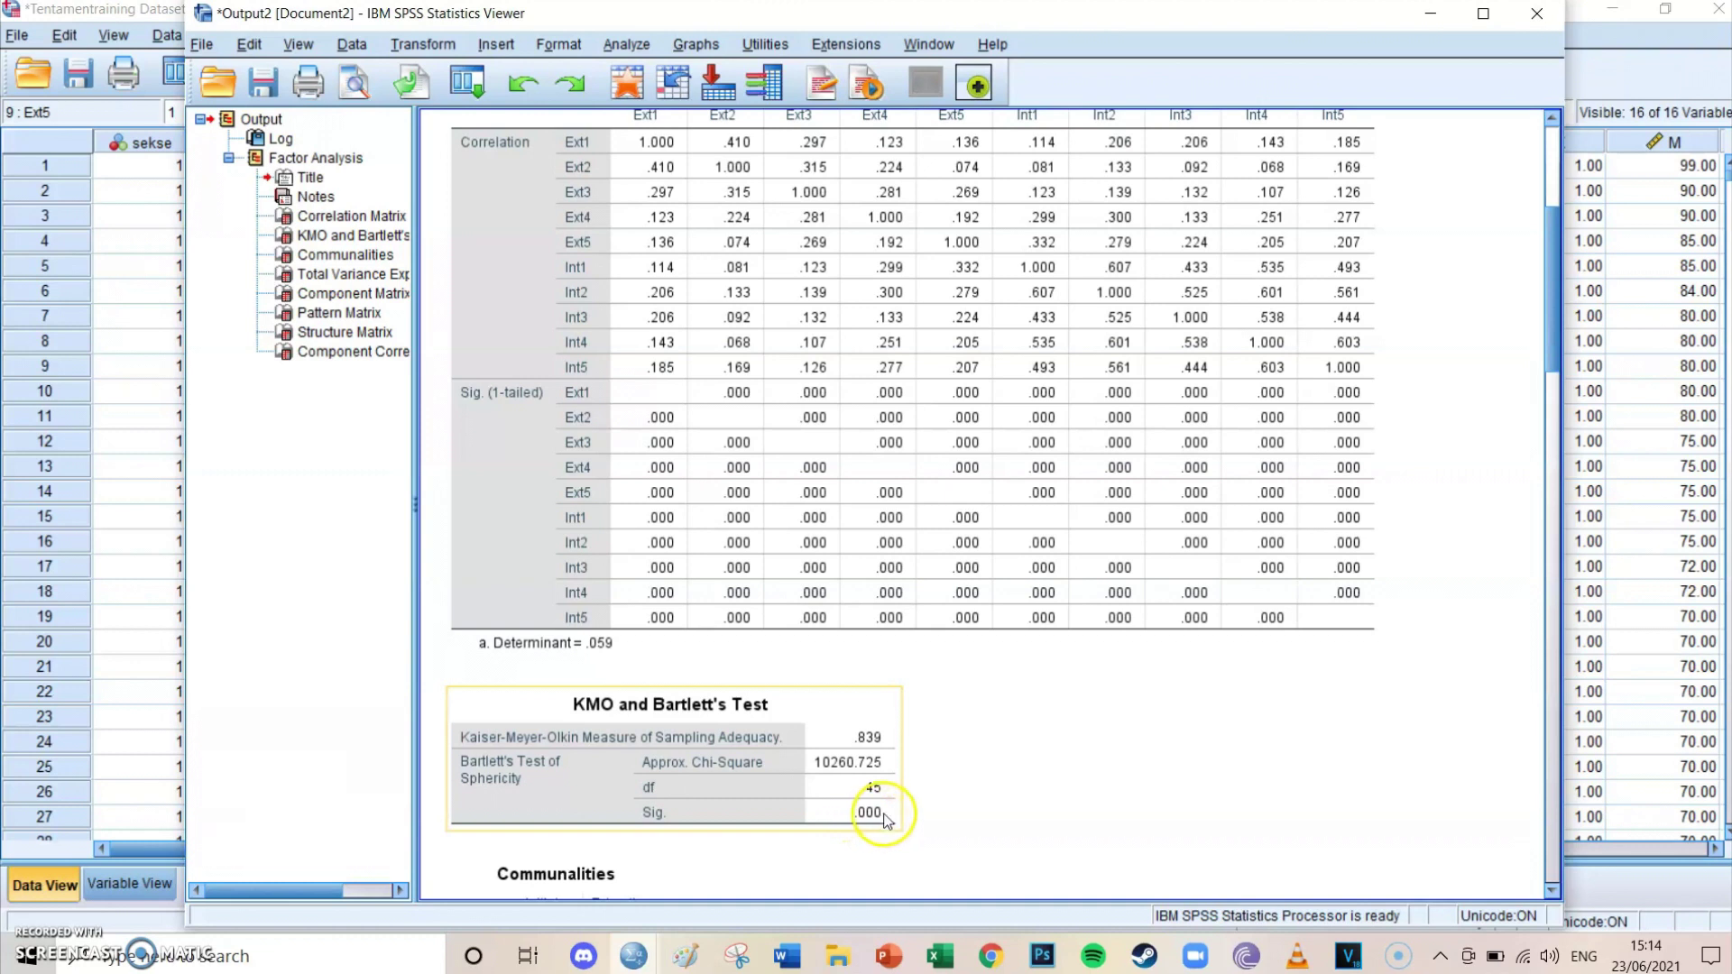
{"action": "left_click", "coordinate": [1096, 751]}
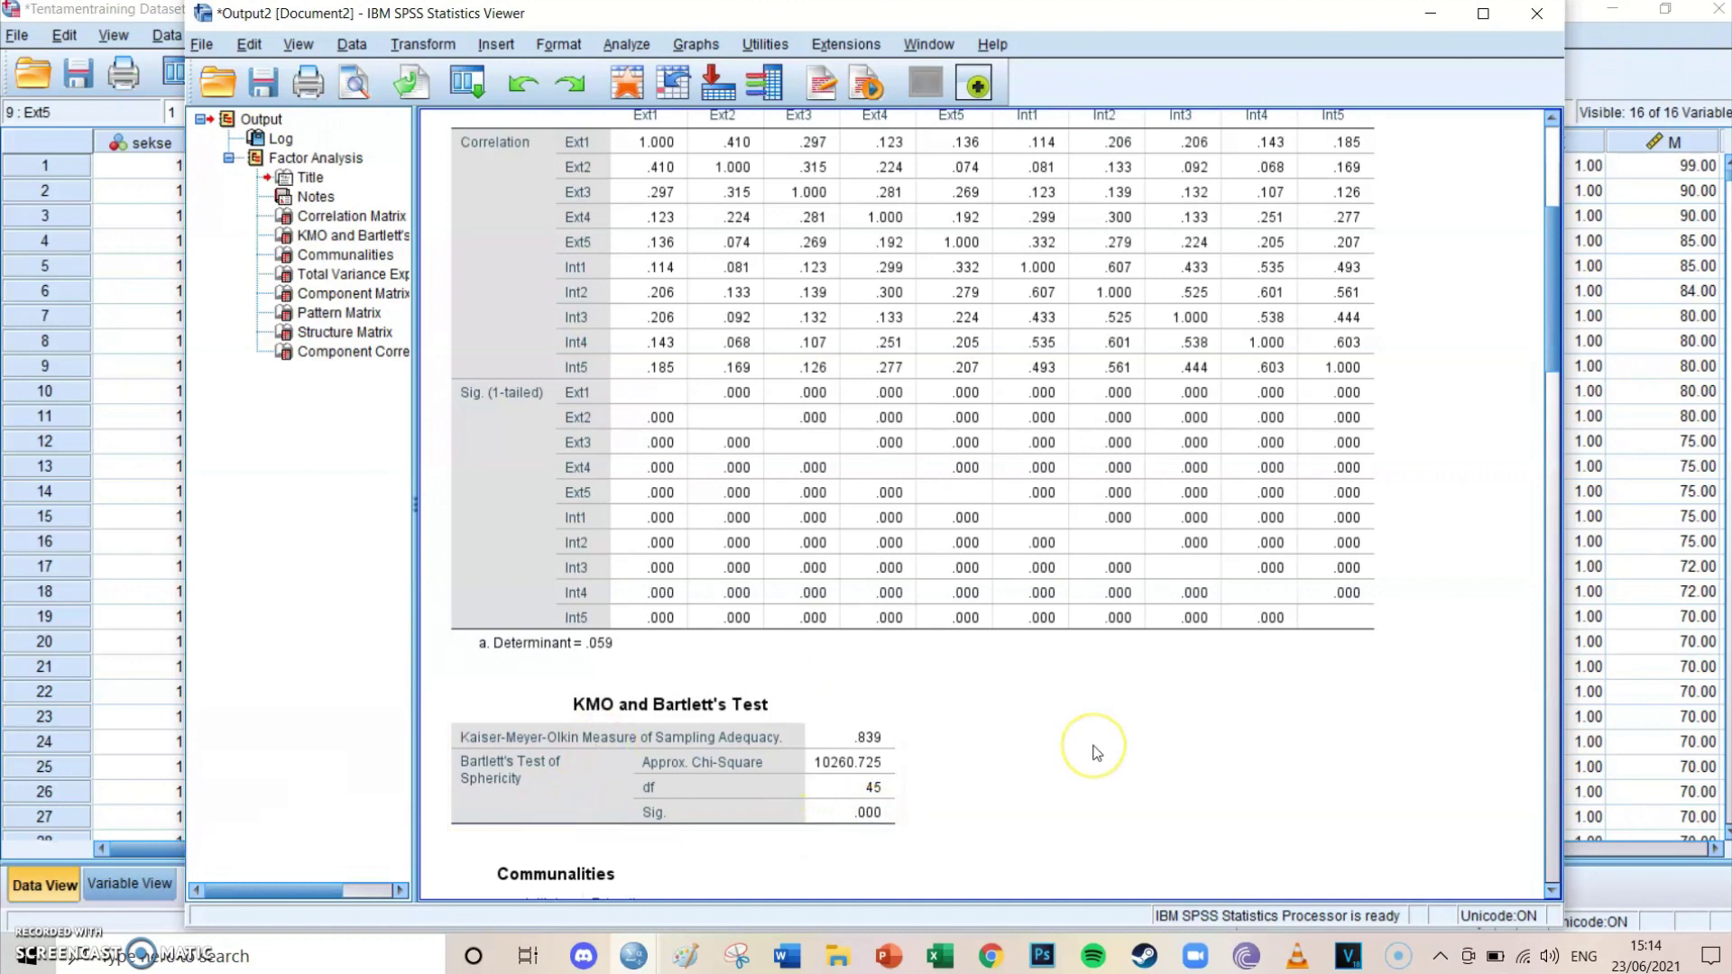
{"action": "left_click", "coordinate": [870, 814]}
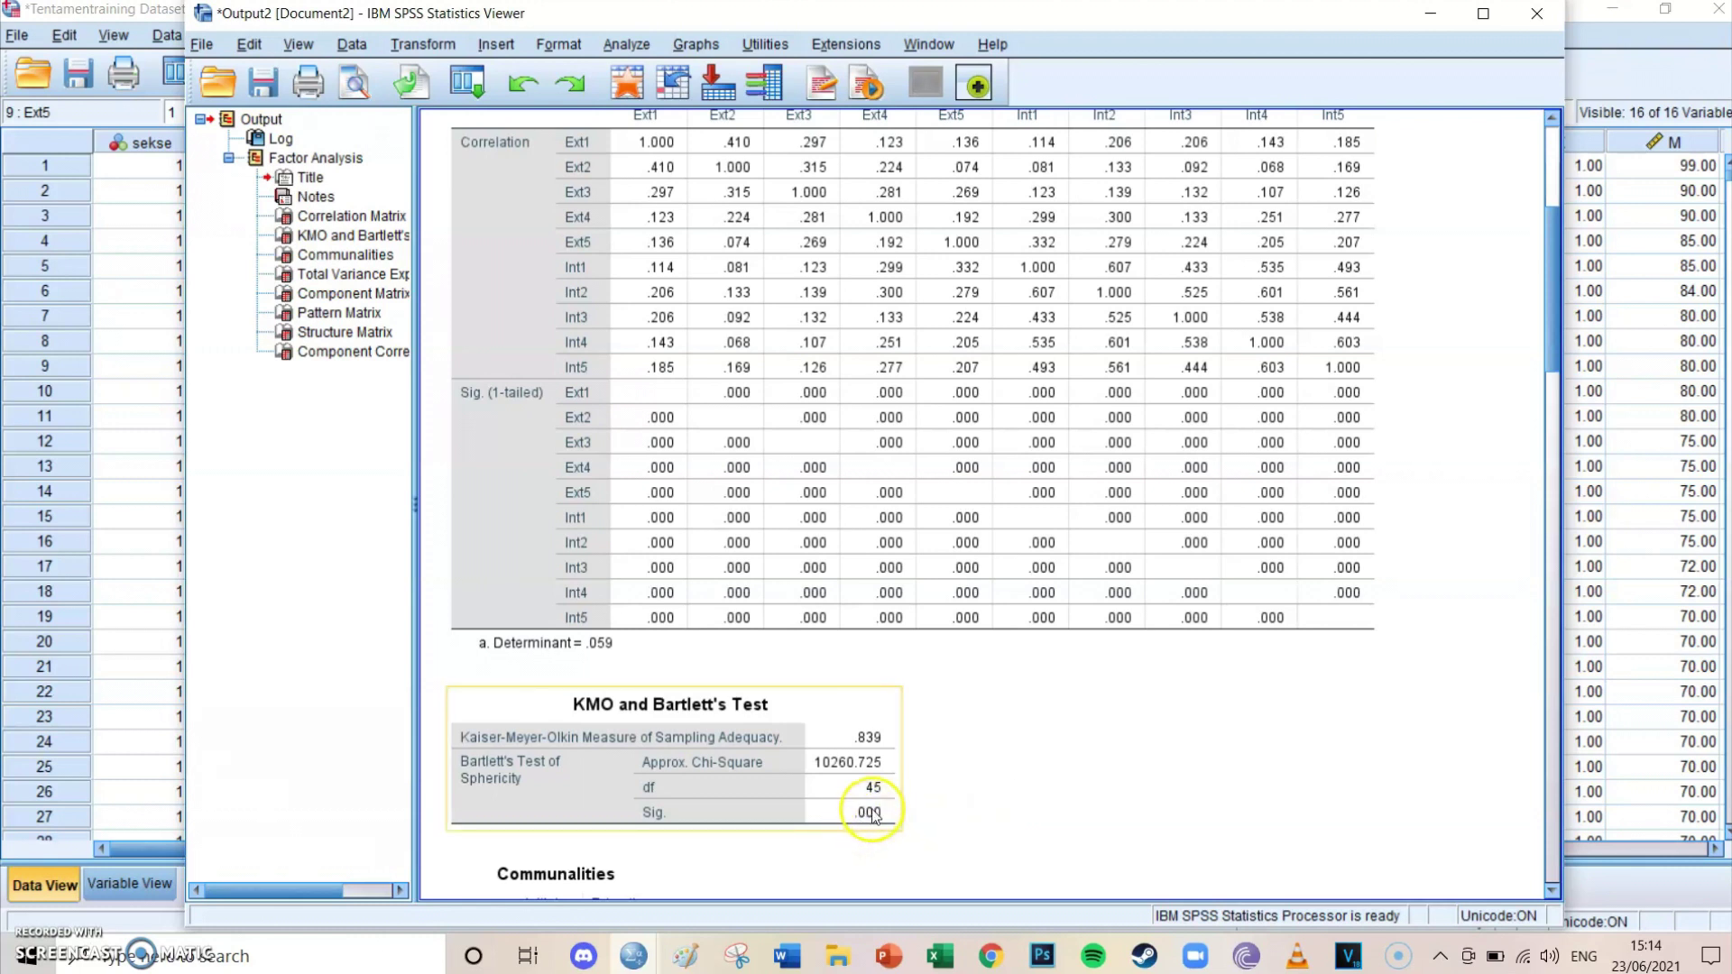
{"action": "left_click", "coordinate": [1004, 719]}
{"action": "left_click", "coordinate": [1354, 164]}
{"action": "left_click", "coordinate": [936, 792]}
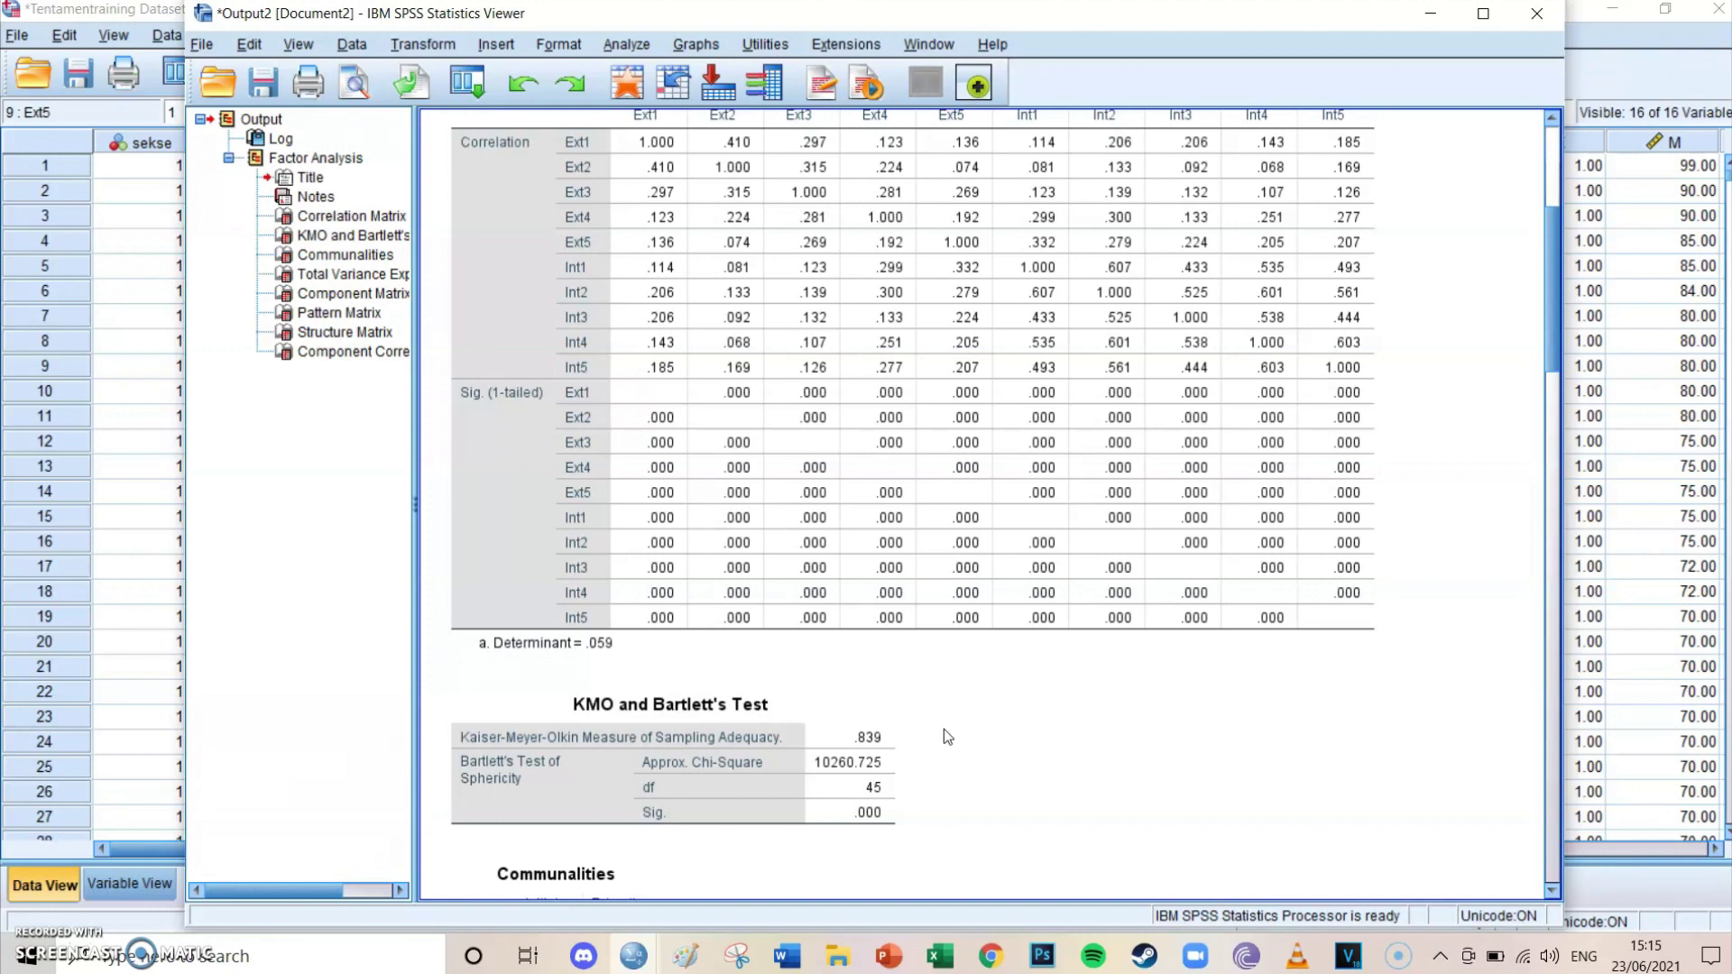
{"action": "left_click", "coordinate": [882, 751]}
{"action": "left_click", "coordinate": [870, 749]}
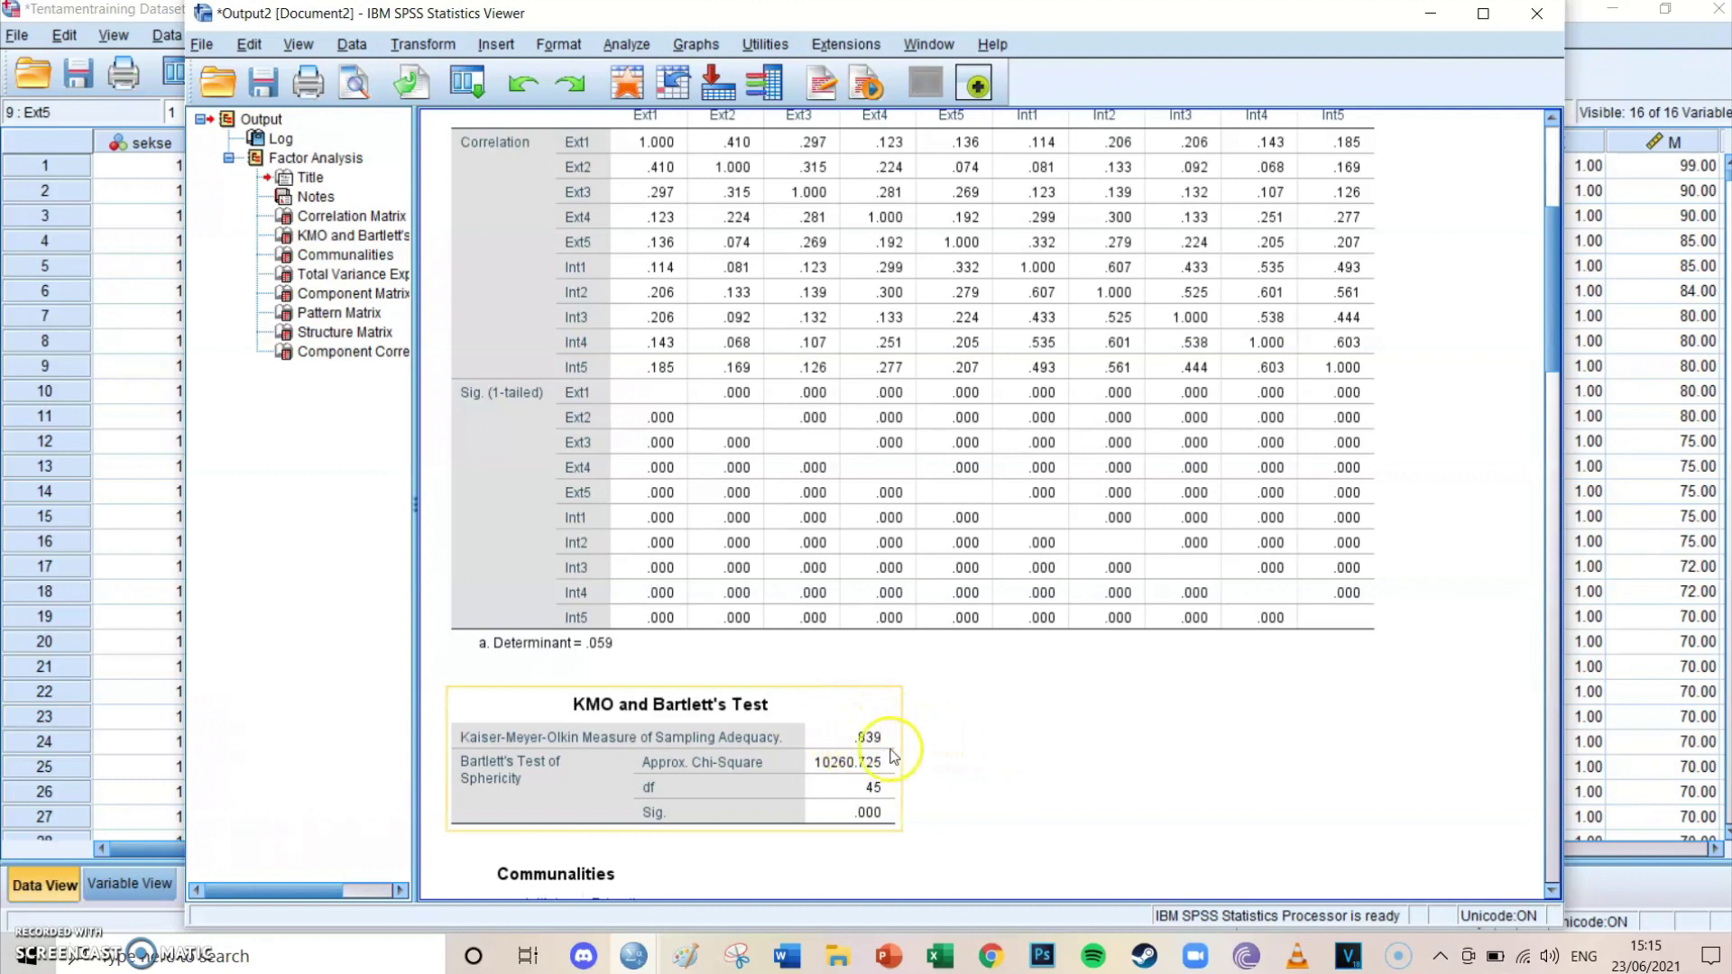
{"action": "left_click", "coordinate": [917, 760]}
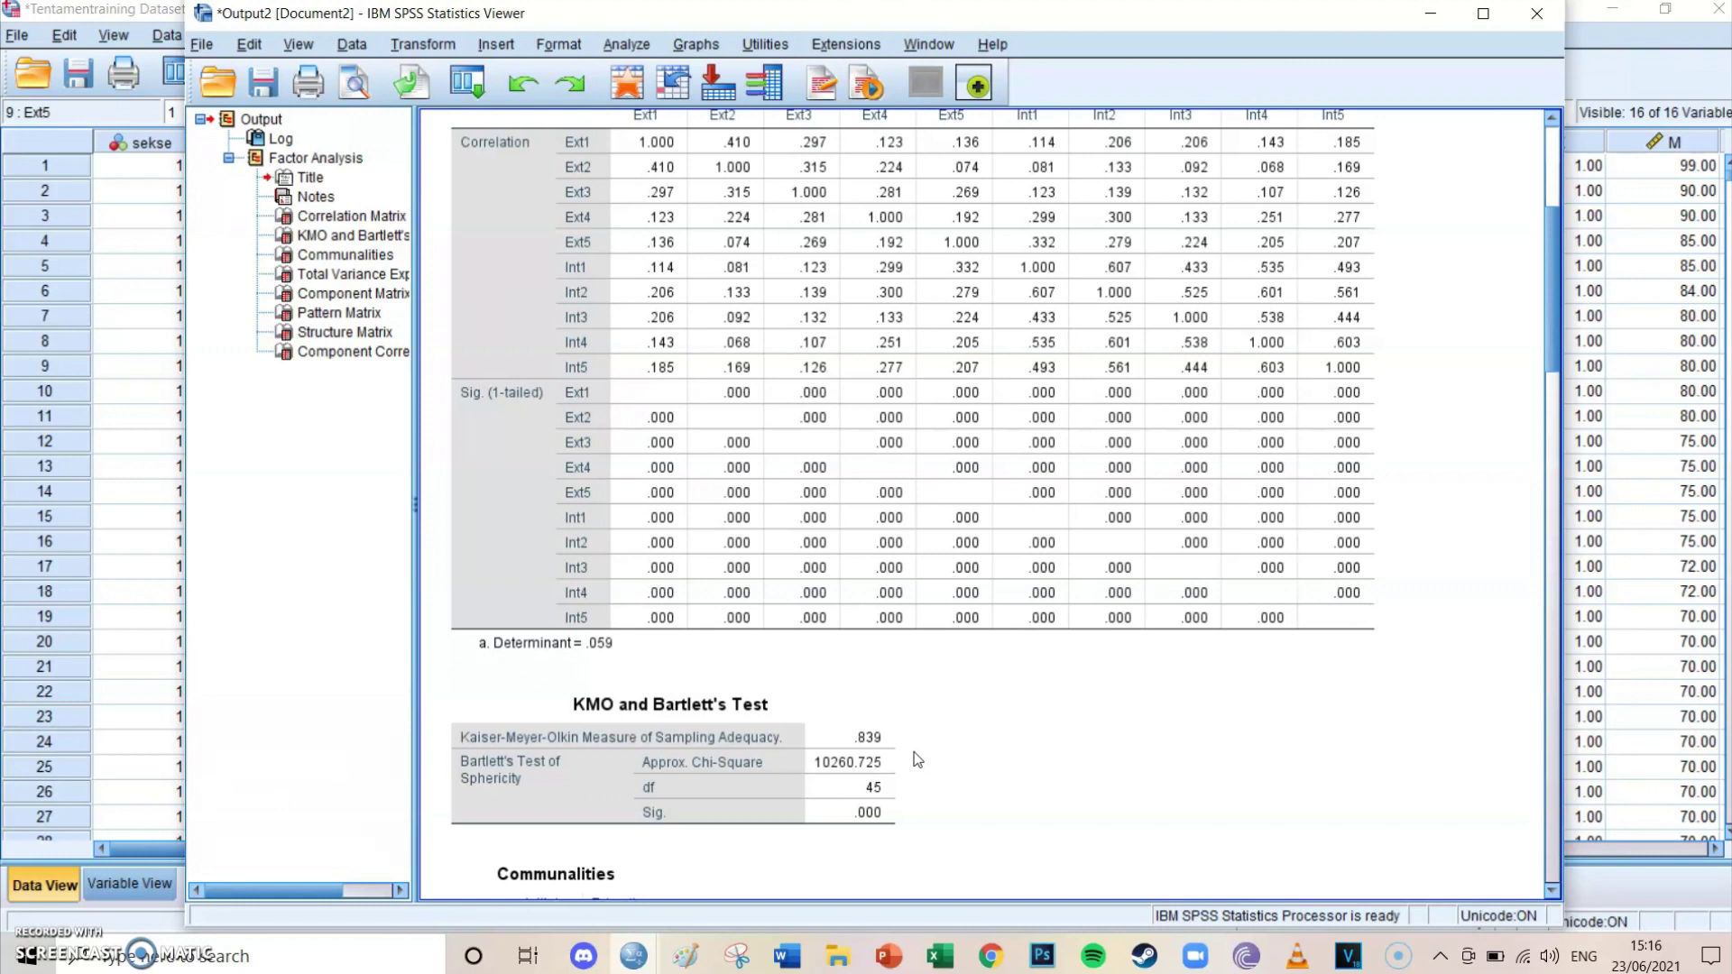
Look through the remaining factor output tables, including the Component Matrix, and return to the KMO and Communalities tables.
{"action": "left_click", "coordinate": [1093, 673]}
{"action": "scroll", "coordinate": [1092, 673], "scroll_direction": "down", "scroll_amount": 2}
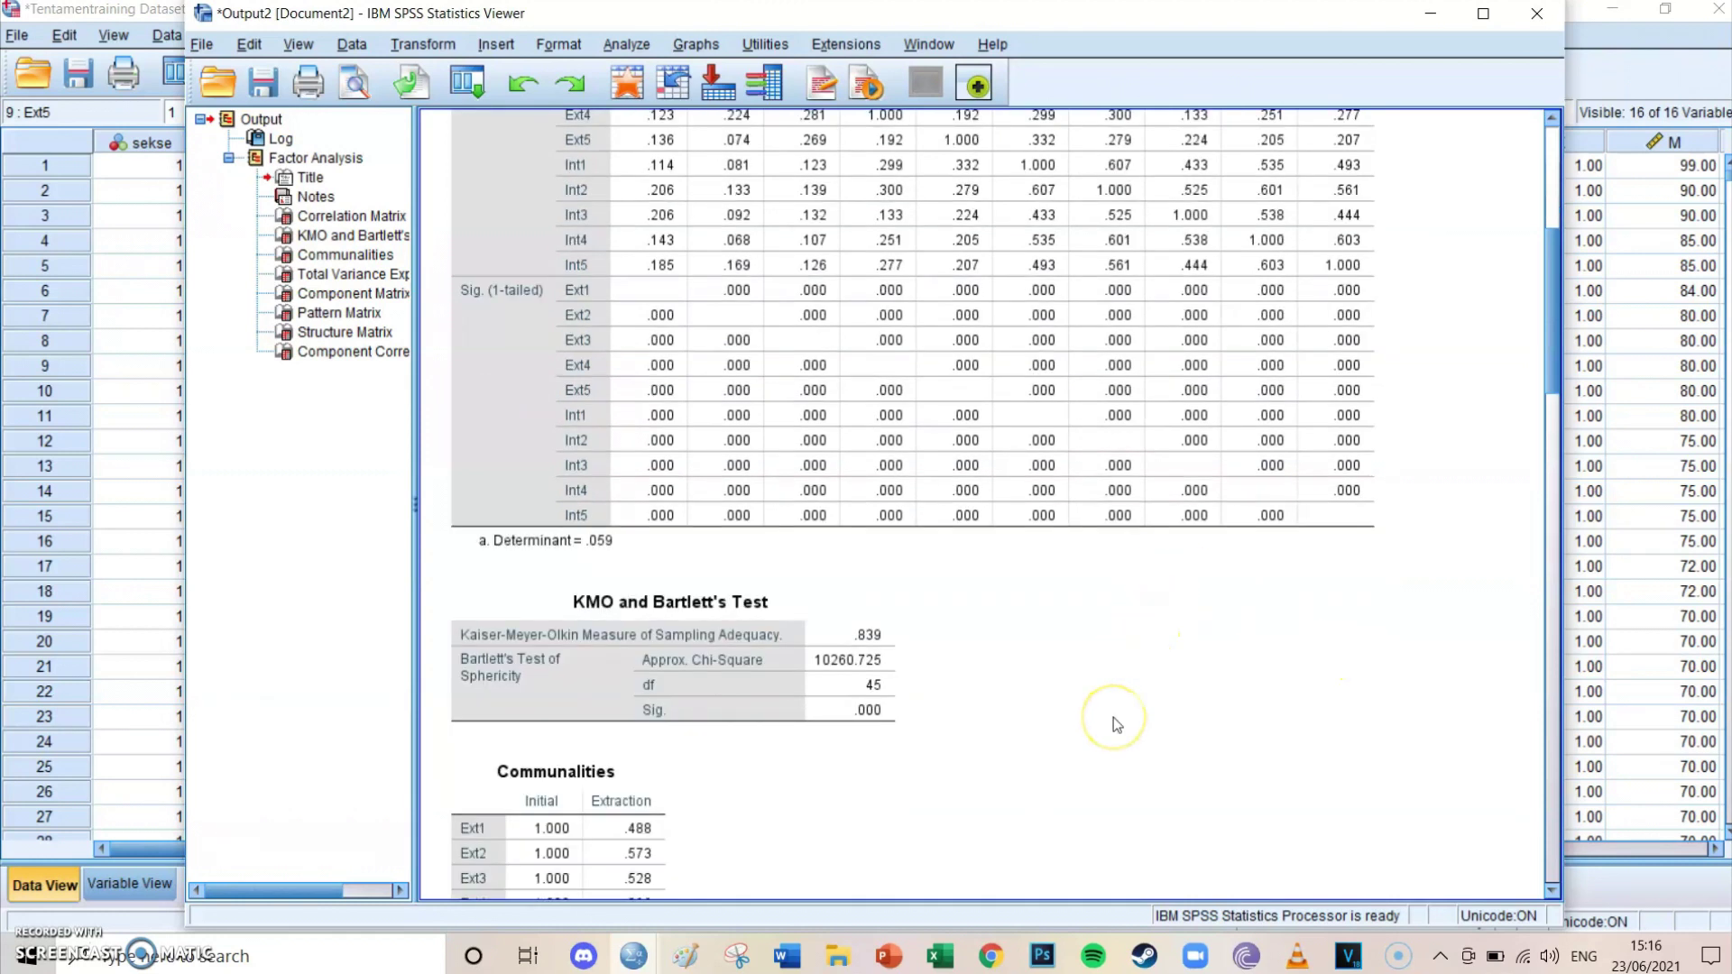
{"action": "scroll", "coordinate": [1113, 717], "scroll_direction": "down", "scroll_amount": 20}
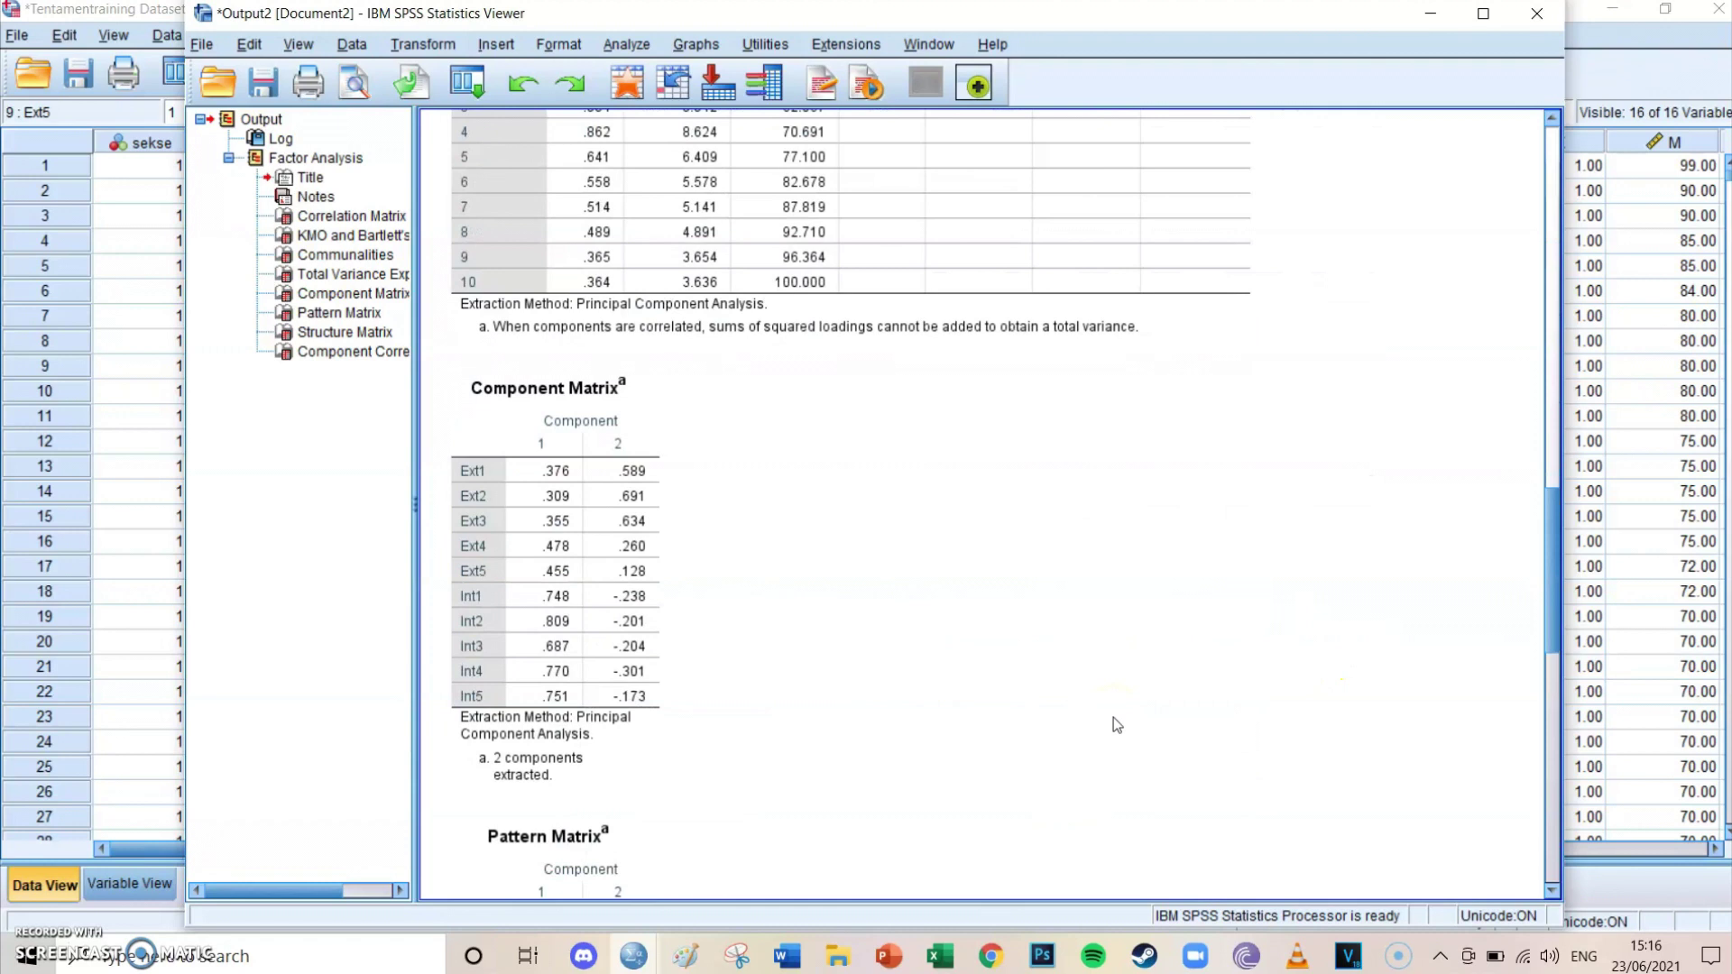
{"action": "left_click", "coordinate": [930, 468]}
{"action": "scroll", "coordinate": [932, 473], "scroll_direction": "down", "scroll_amount": 10}
{"action": "left_click", "coordinate": [1172, 367]}
{"action": "scroll", "coordinate": [1172, 367], "scroll_direction": "up", "scroll_amount": 20}
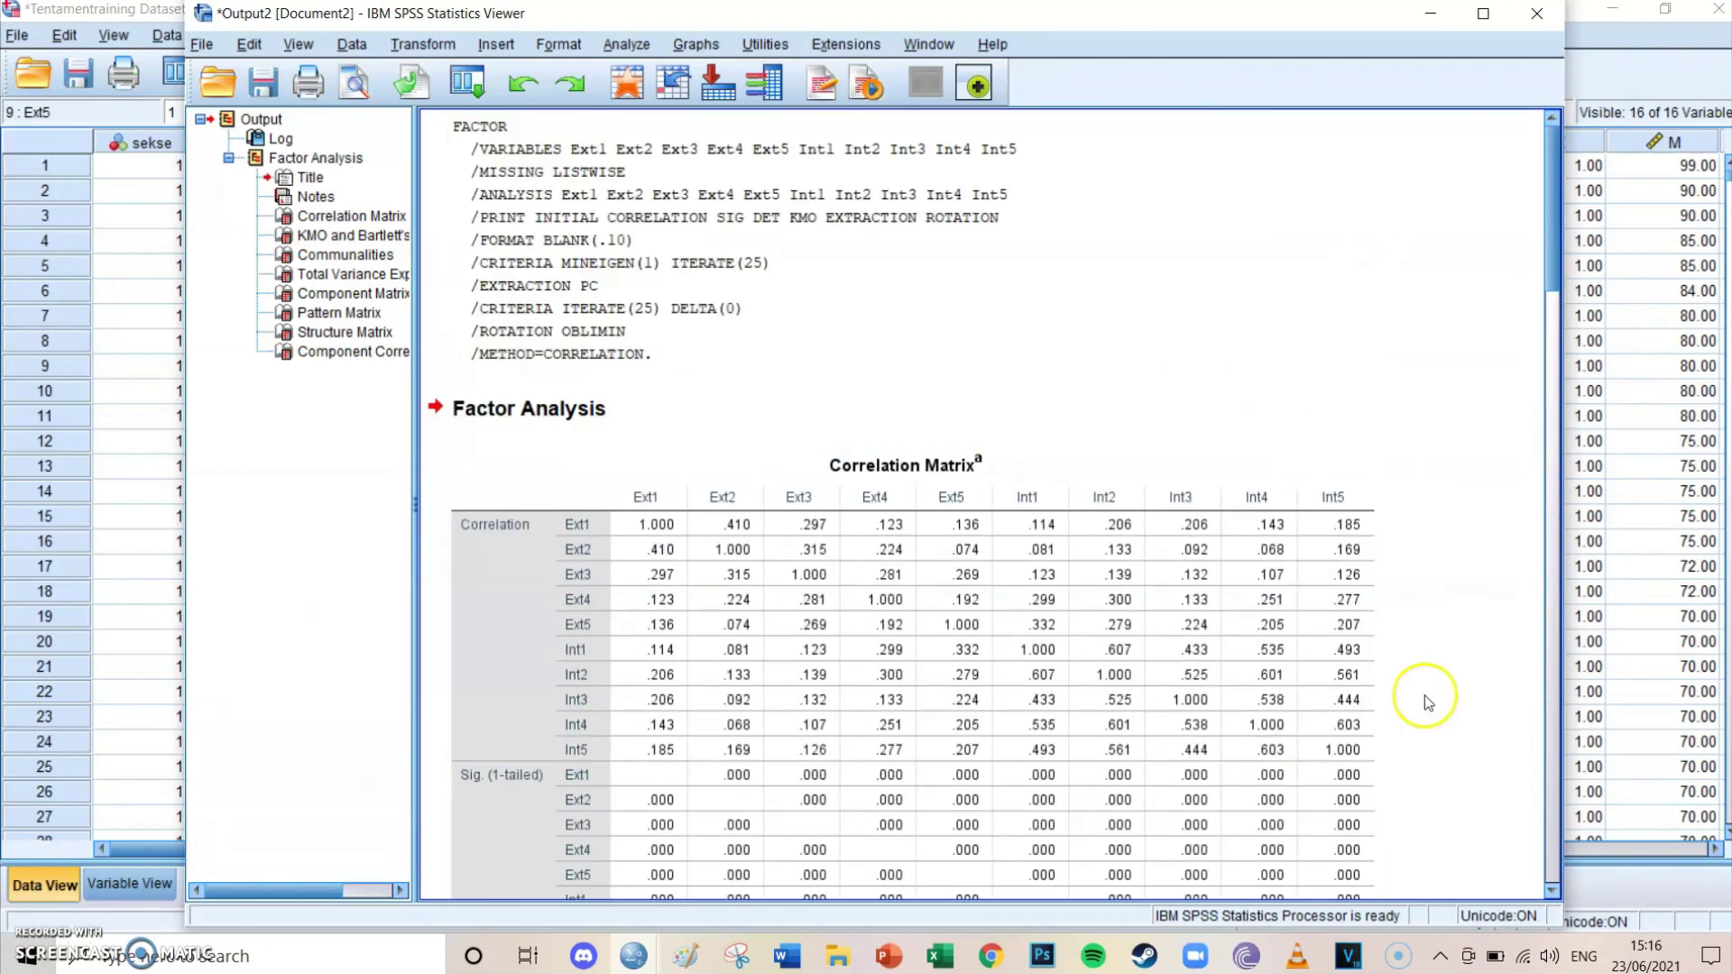
{"action": "scroll", "coordinate": [1425, 701], "scroll_direction": "down", "scroll_amount": 12}
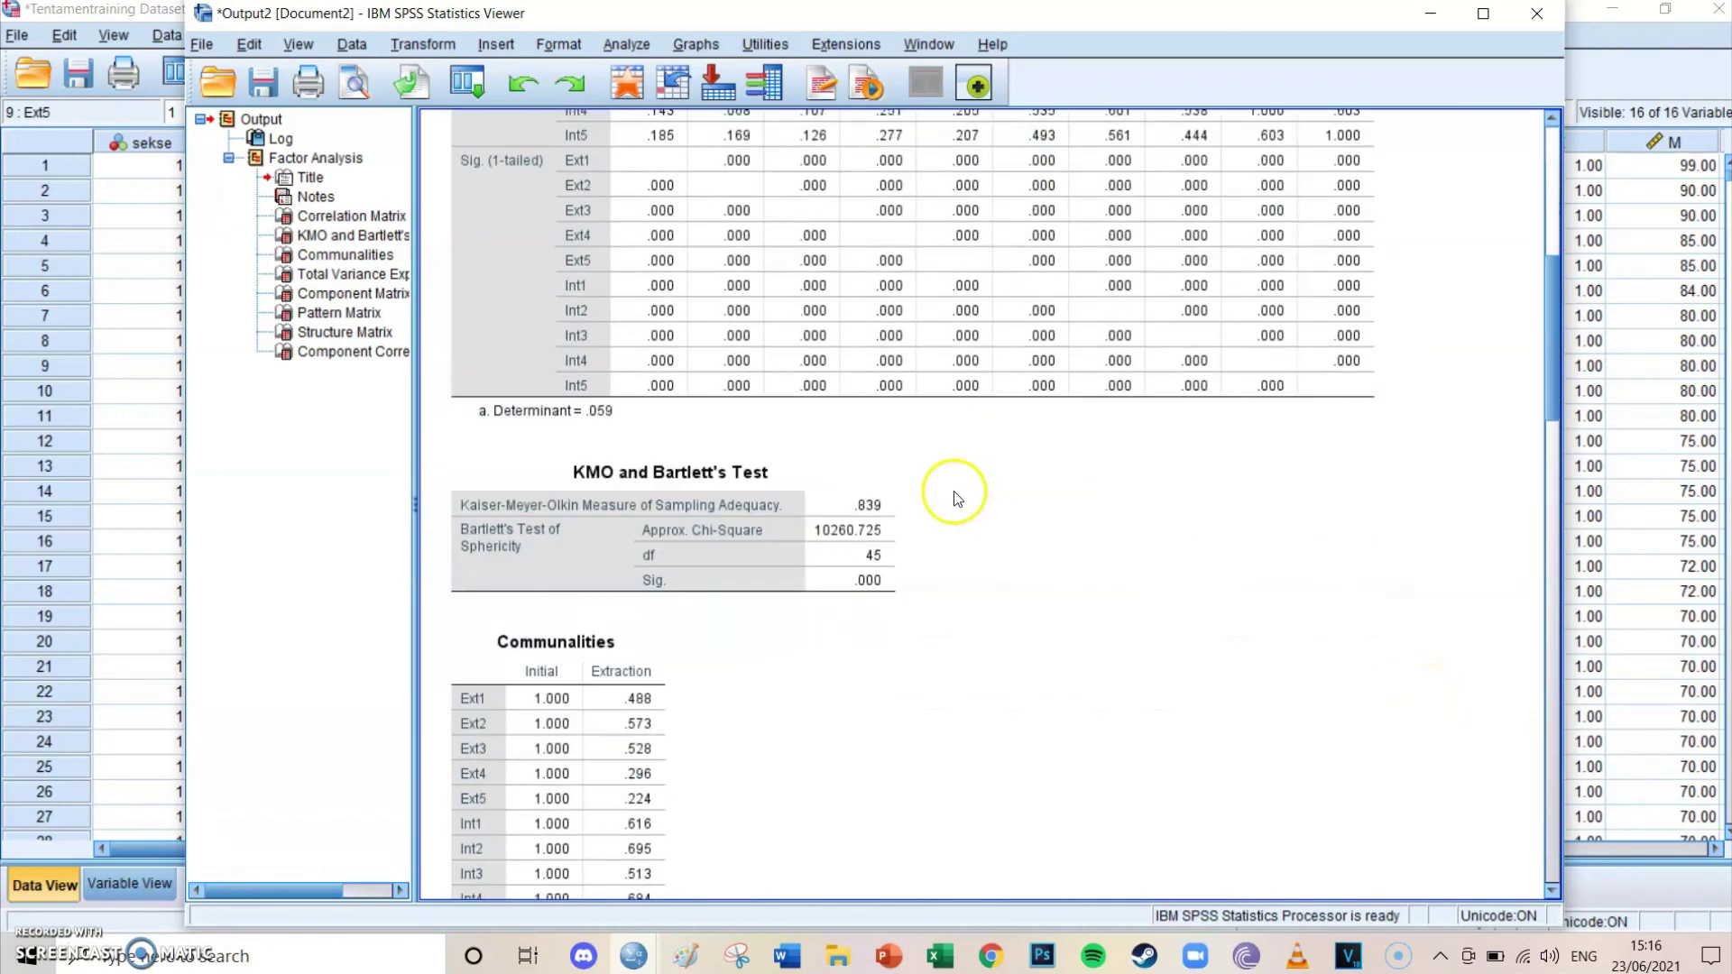